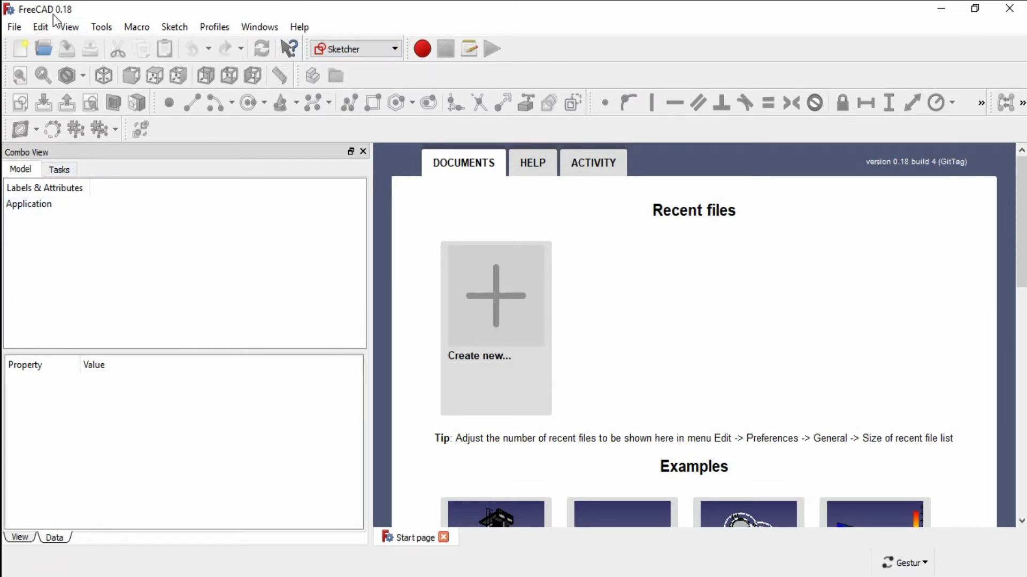
# Open the Edit menu, which contains Preferences
pyautogui.click(49, 26)
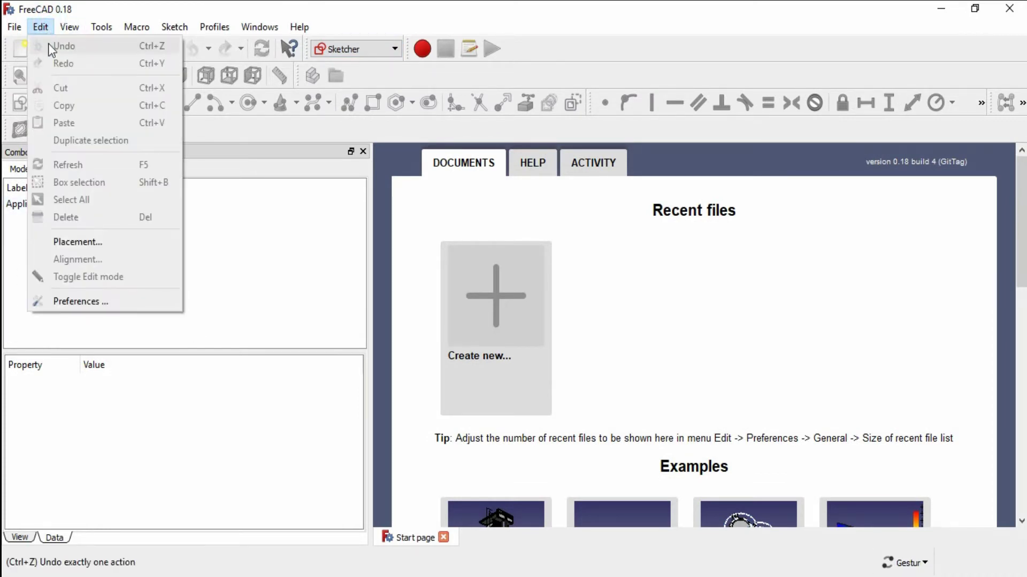
# Open Preferences and browse the interface language list, leaving English selected
pyautogui.click(99, 300)
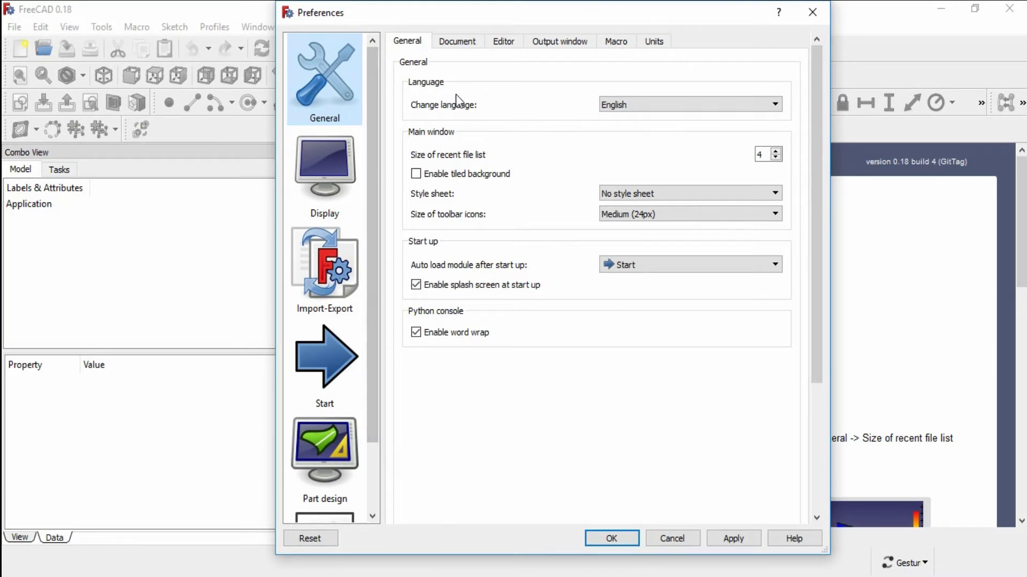
pyautogui.click(623, 104)
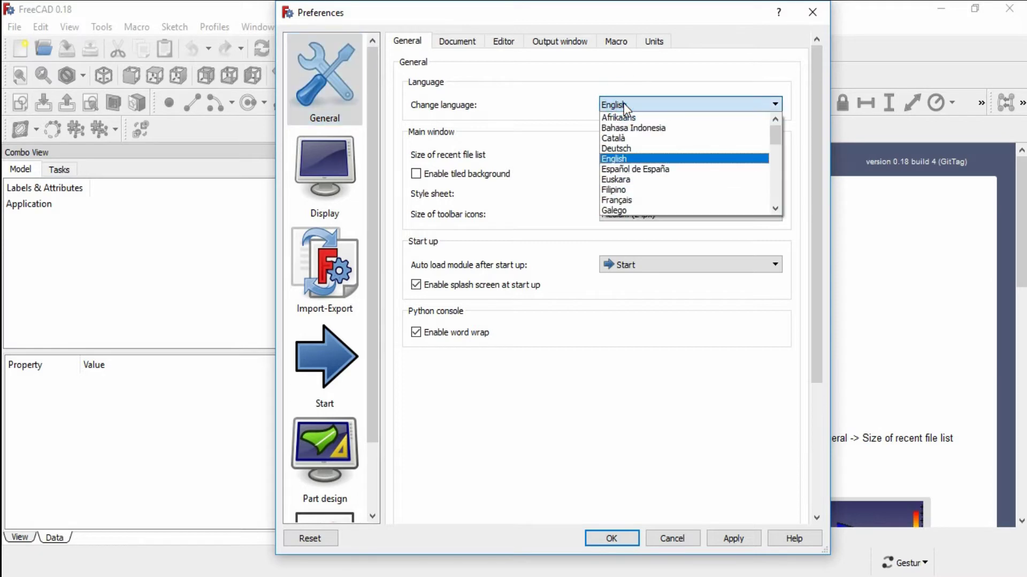
pyautogui.scroll(-9, 636, 196)
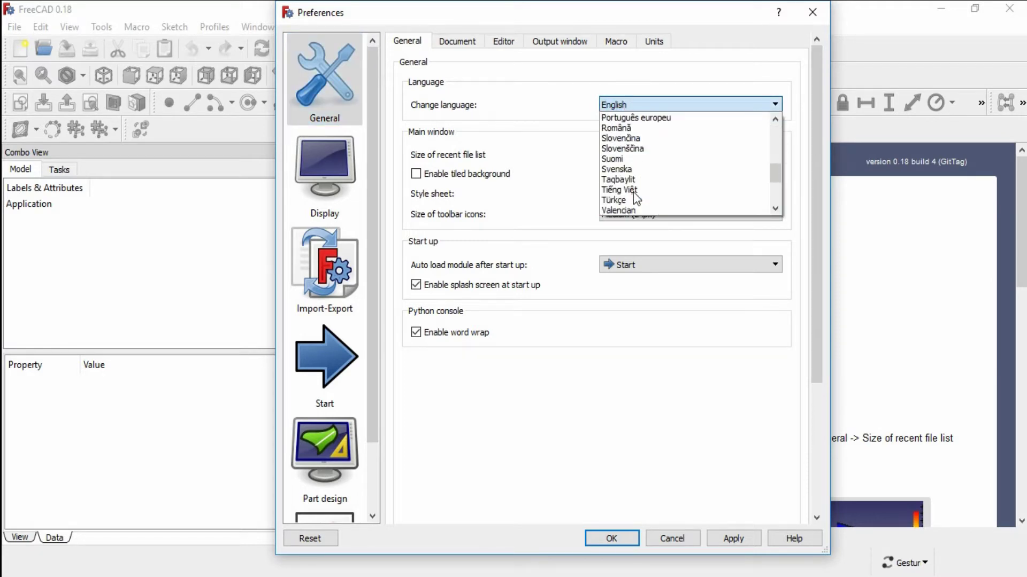
pyautogui.scroll(9, 633, 191)
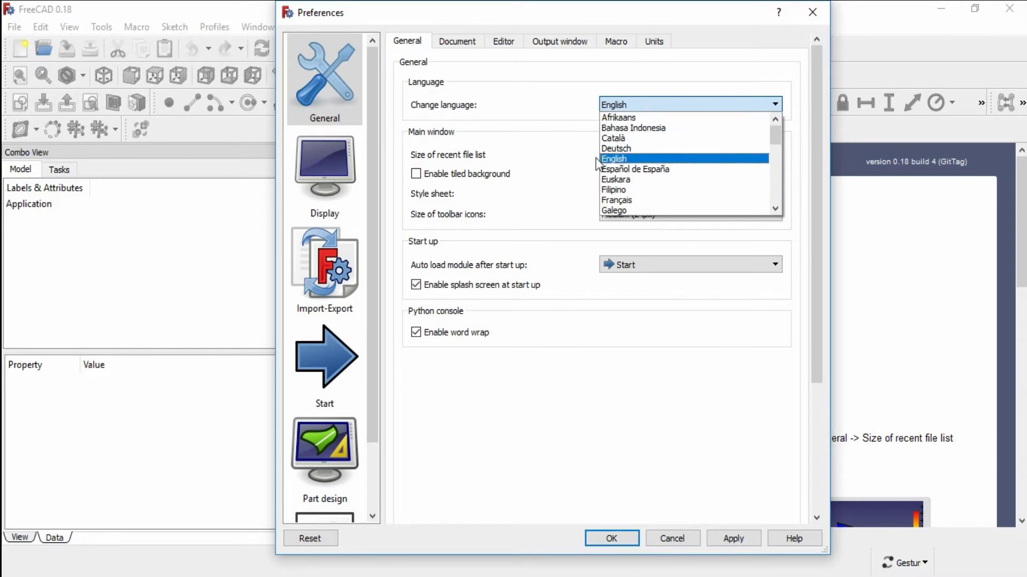
pyautogui.click(534, 89)
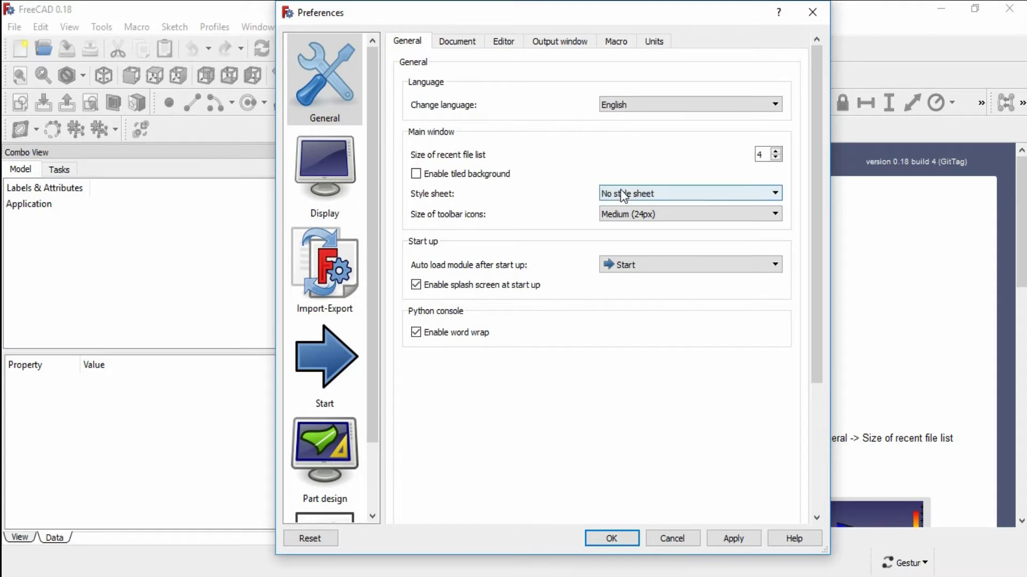
pyautogui.click(670, 193)
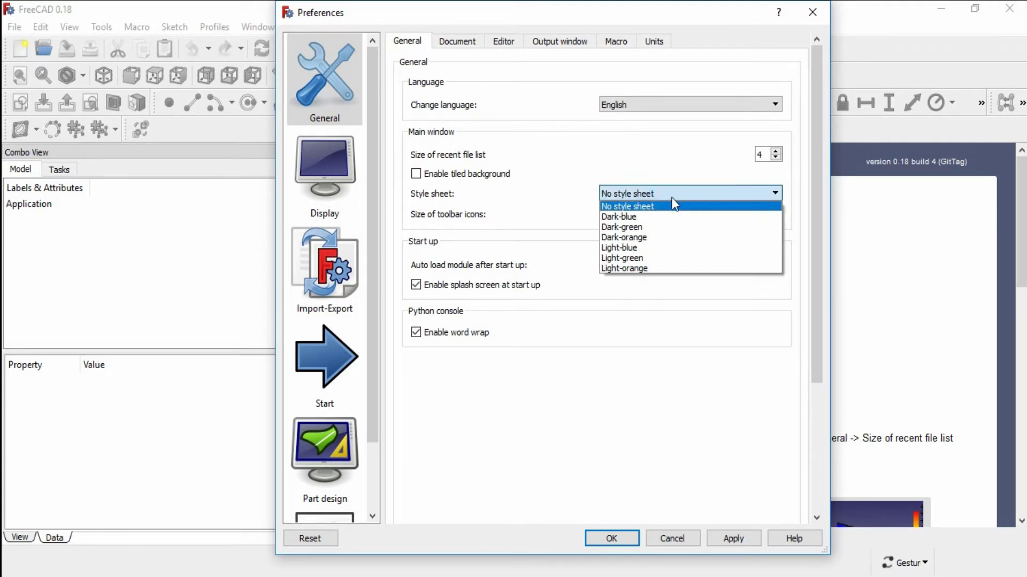
pyautogui.click(669, 214)
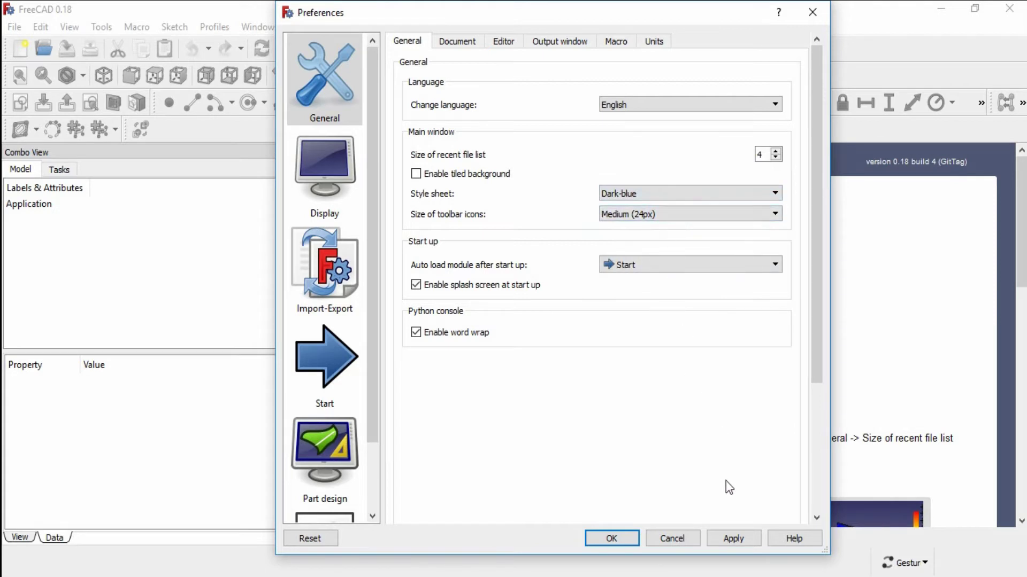
pyautogui.click(736, 540)
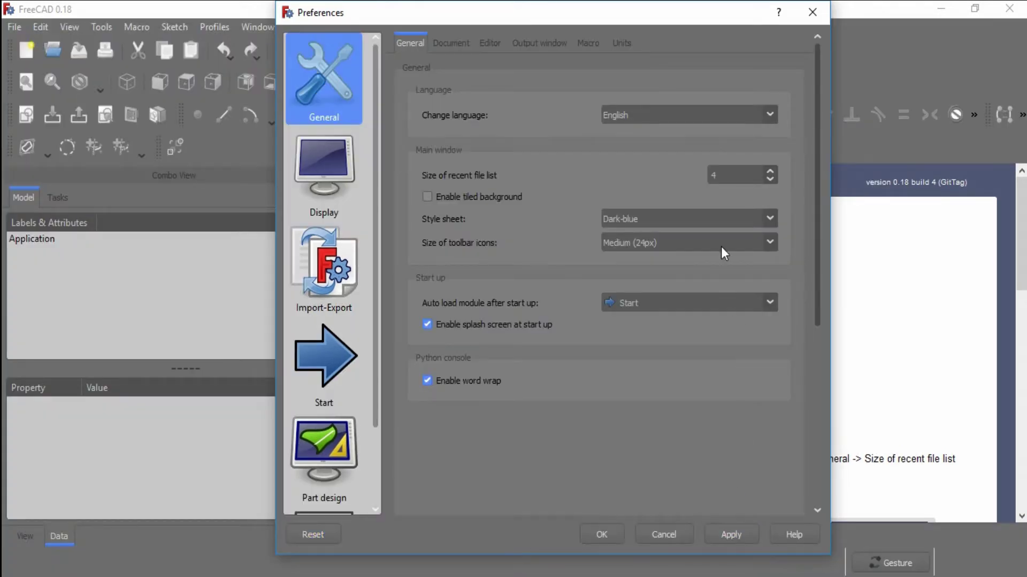
pyautogui.click(716, 225)
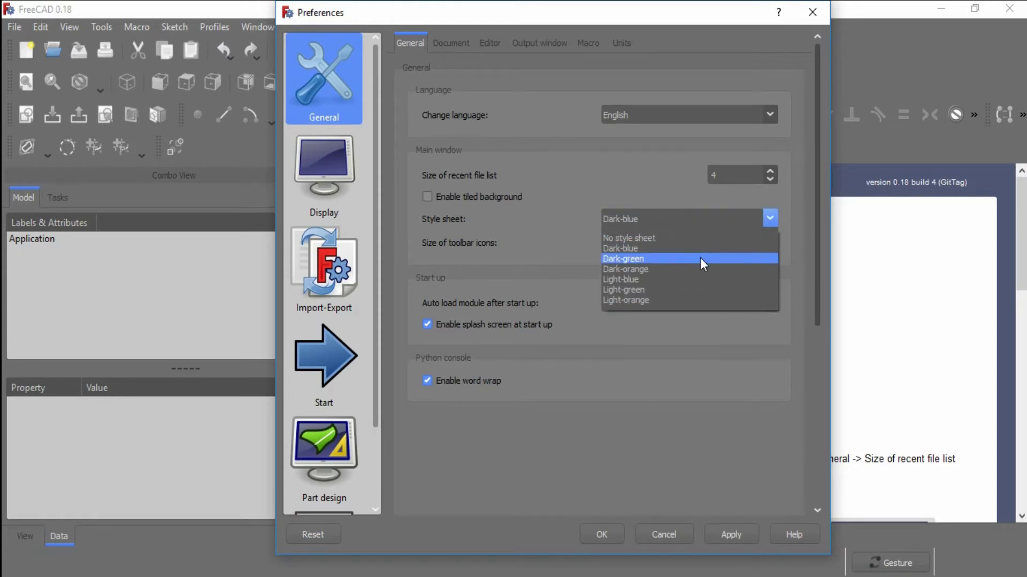
pyautogui.click(689, 289)
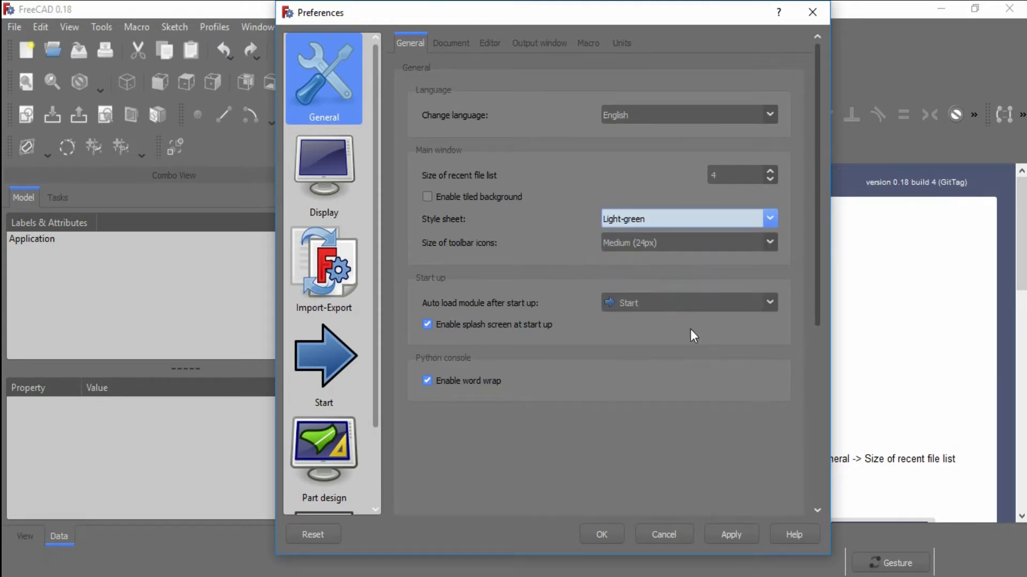
pyautogui.click(731, 532)
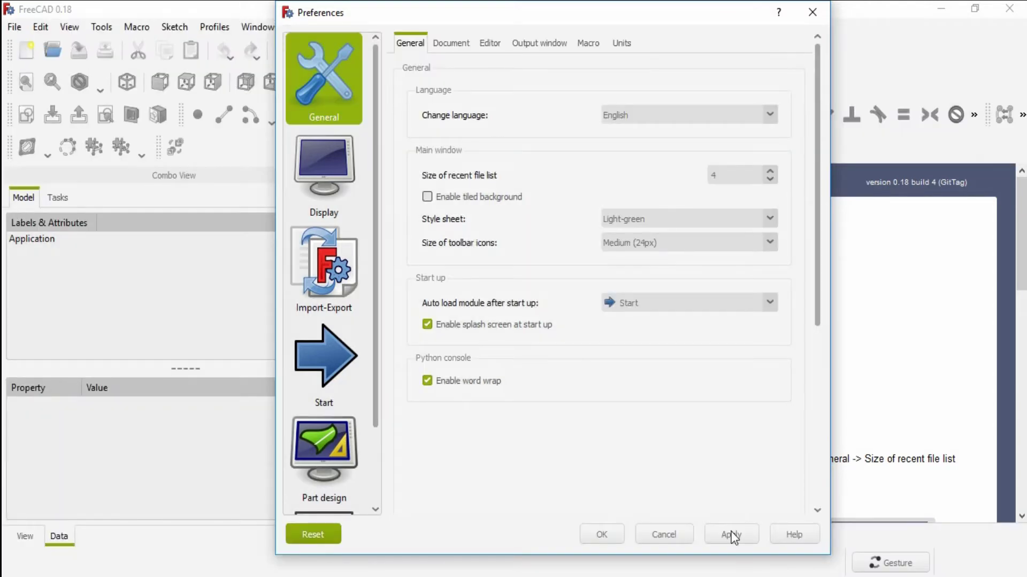
pyautogui.click(703, 221)
pyautogui.click(674, 297)
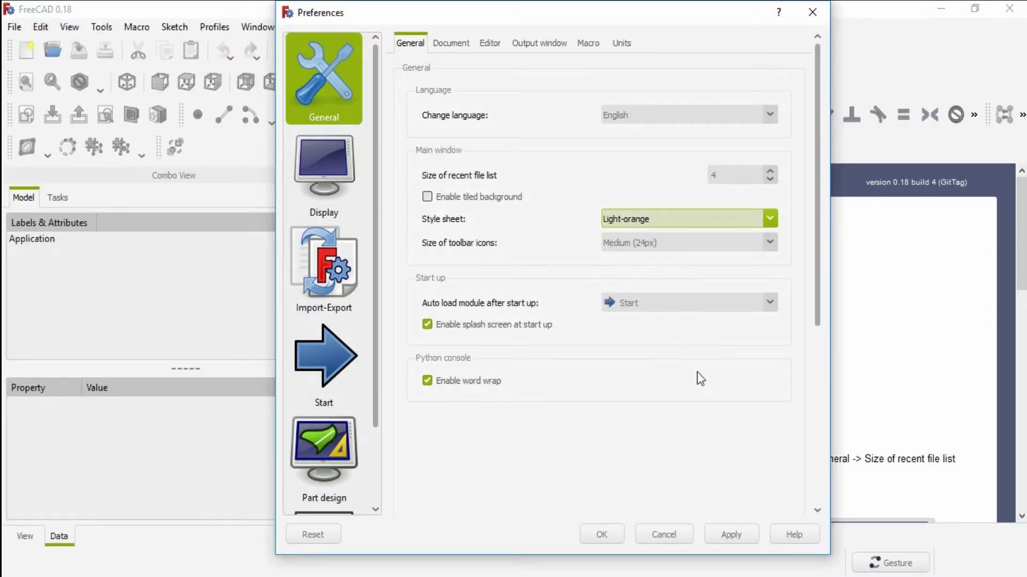
pyautogui.click(736, 534)
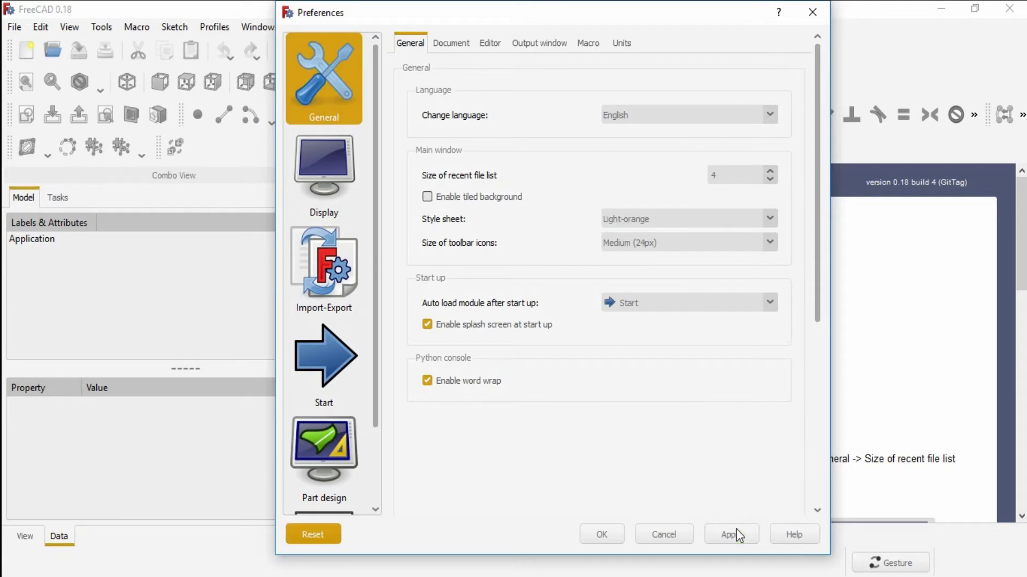
pyautogui.click(651, 221)
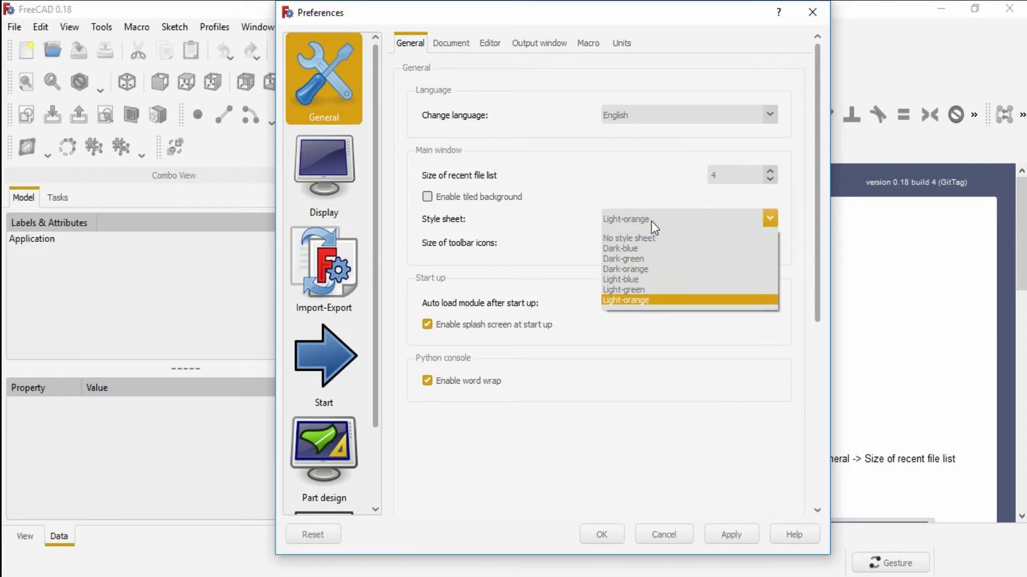
pyautogui.click(650, 239)
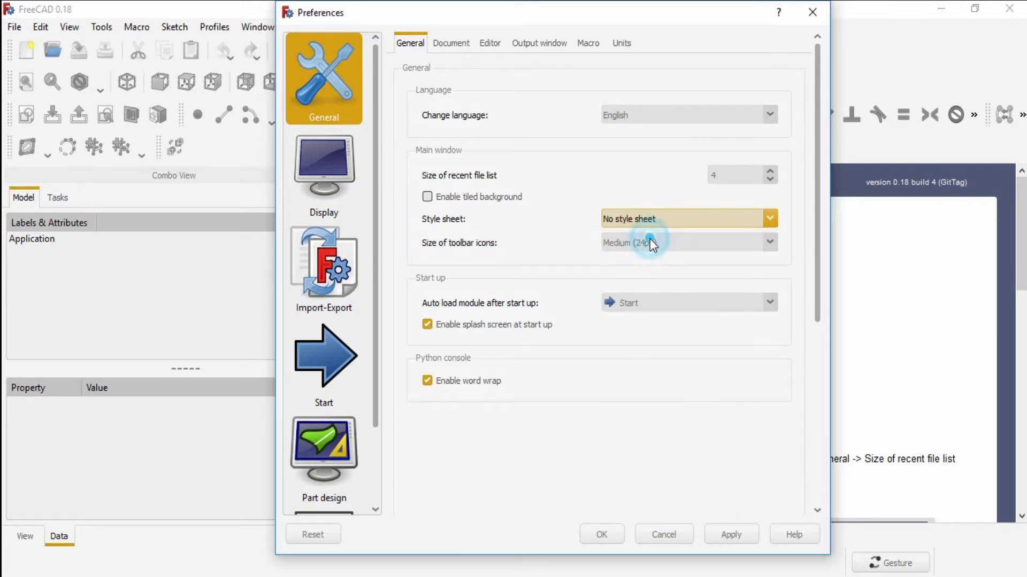
pyautogui.click(730, 534)
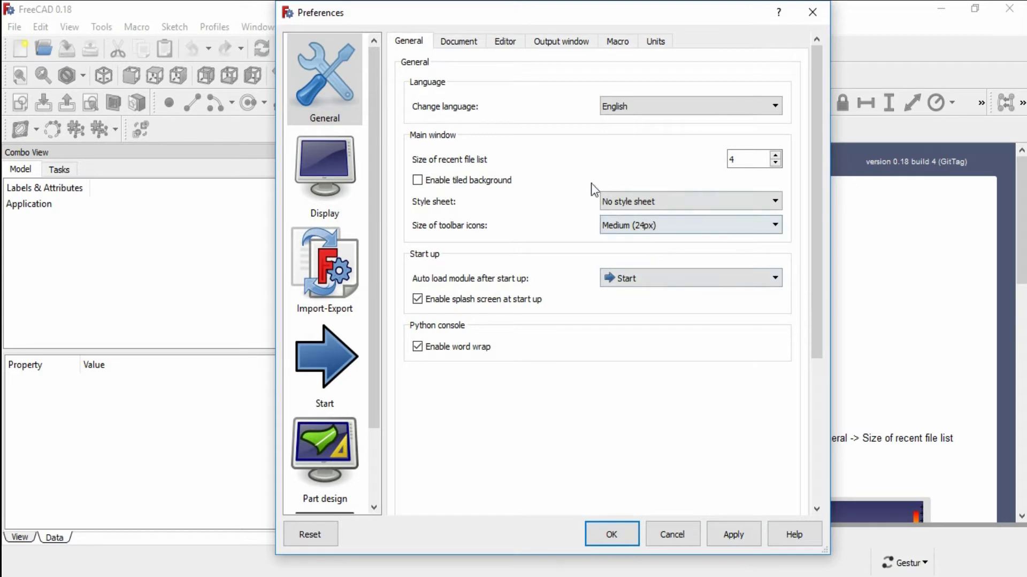
# On the Document tab, check Maximum Undo/Redo steps (left at 20) and the AutoRecovery interval
pyautogui.click(453, 43)
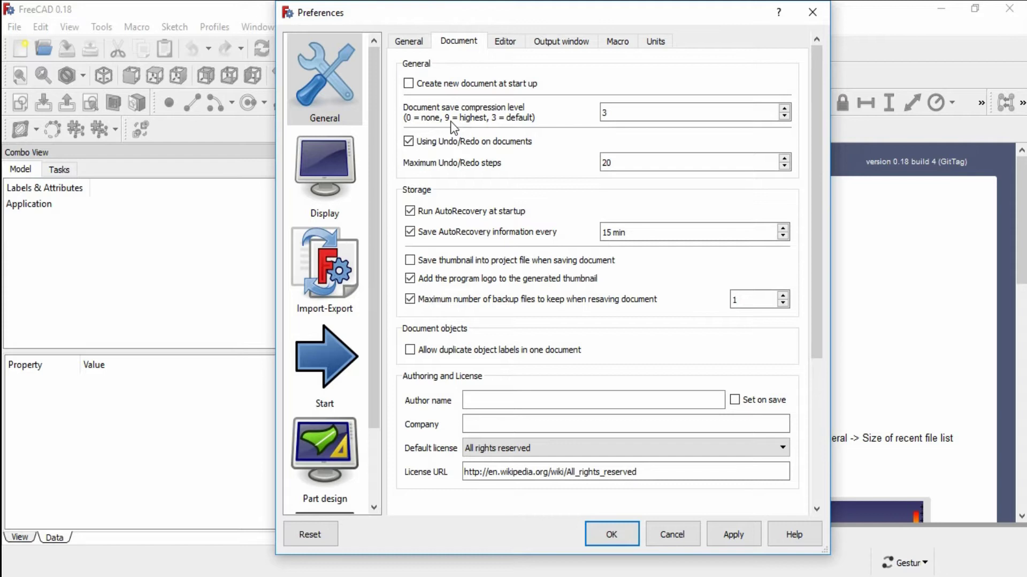
pyautogui.click(626, 163)
pyautogui.moveTo(613, 166); pyautogui.dragTo(601, 170)
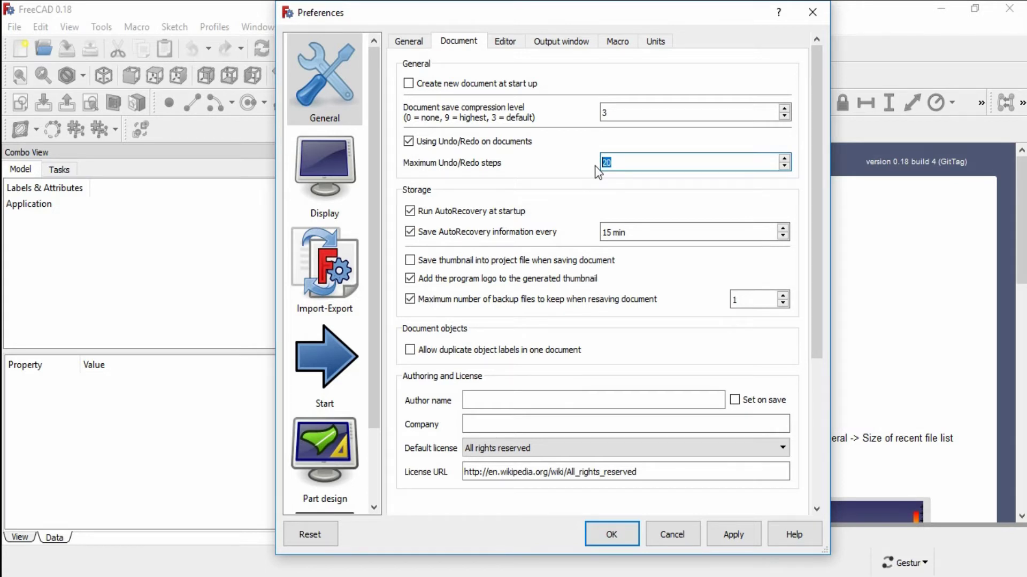
pyautogui.click(588, 165)
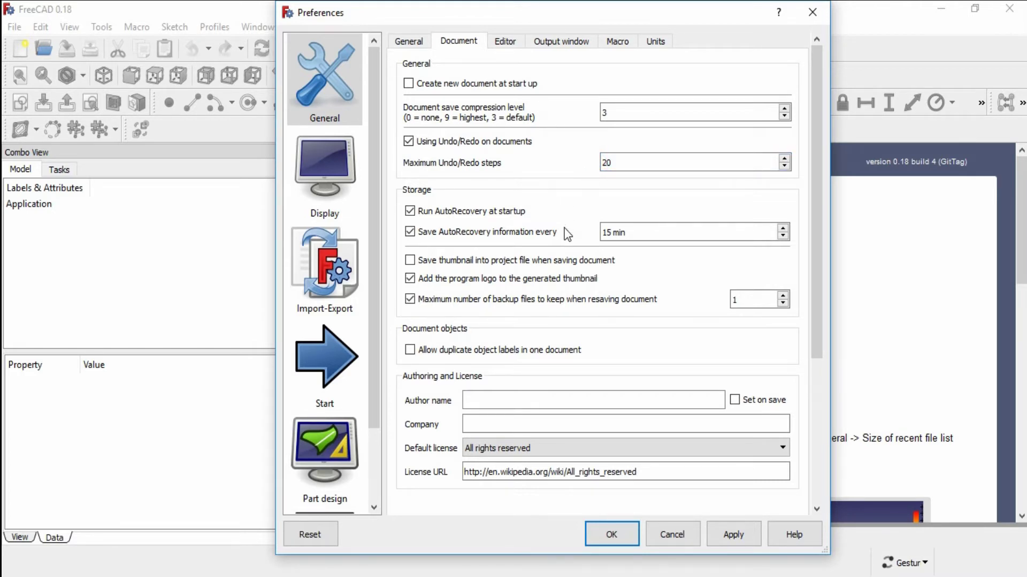
pyautogui.click(612, 233)
# Apply the Standard (mm/kg/s/degree) unit system, then switch to the Display preferences
pyautogui.click(654, 41)
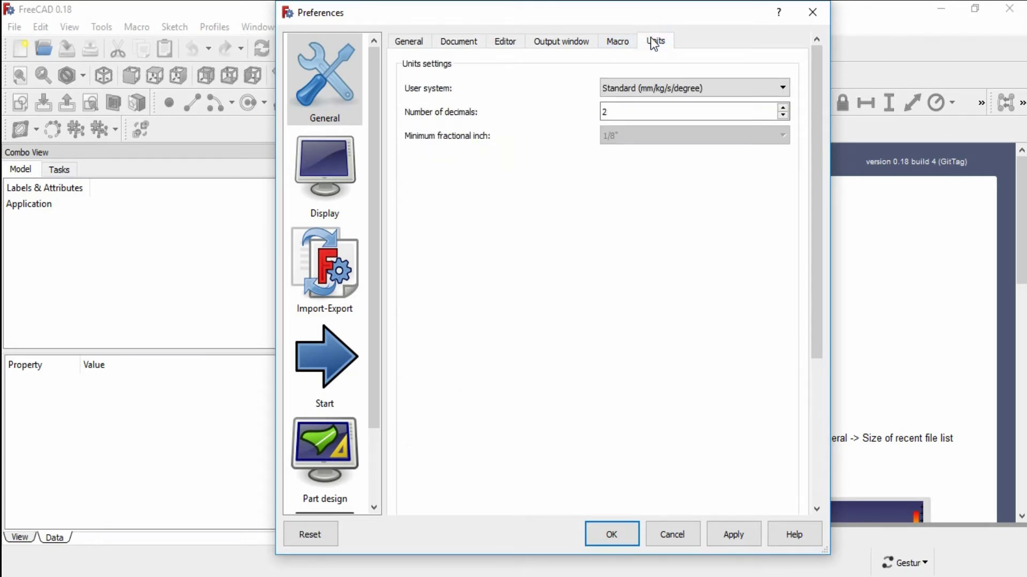
pyautogui.click(727, 94)
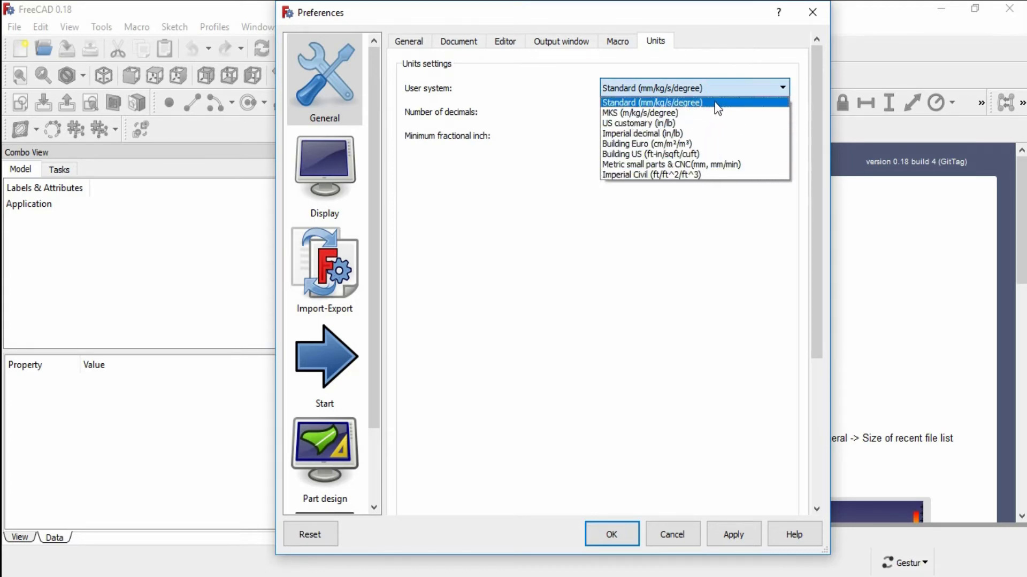
pyautogui.click(717, 191)
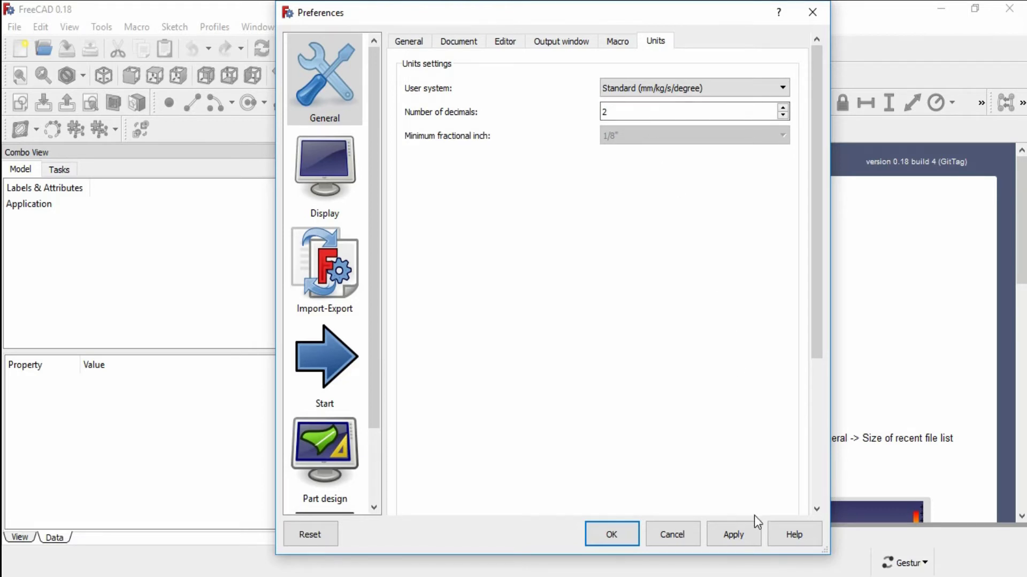
pyautogui.click(752, 537)
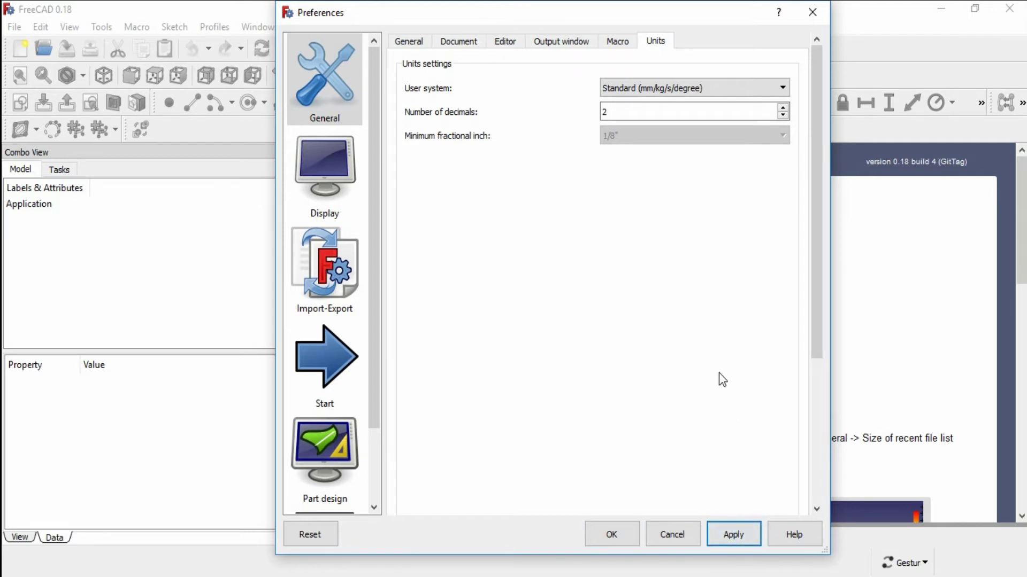
pyautogui.click(332, 169)
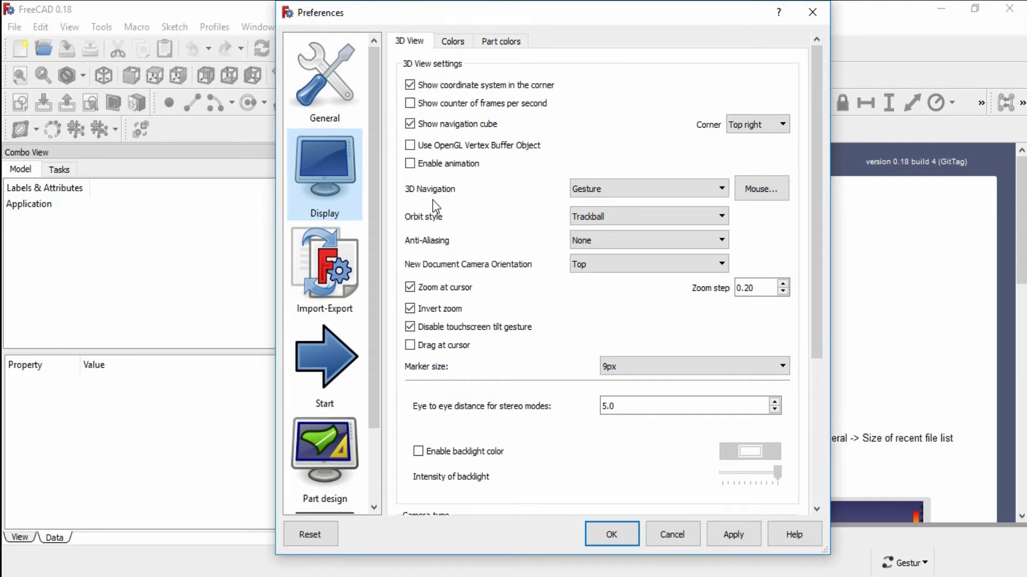
pyautogui.click(597, 192)
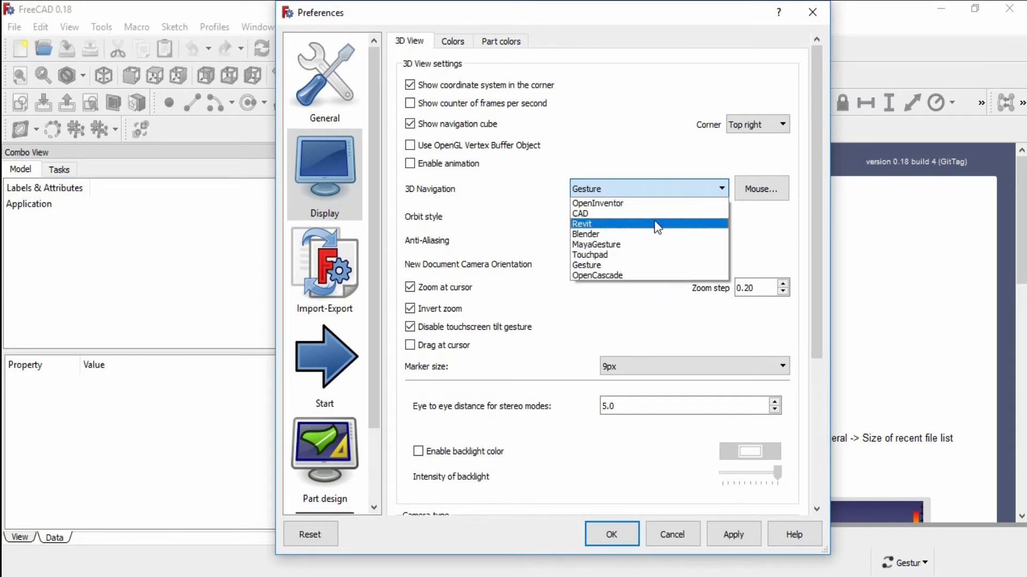
pyautogui.click(656, 266)
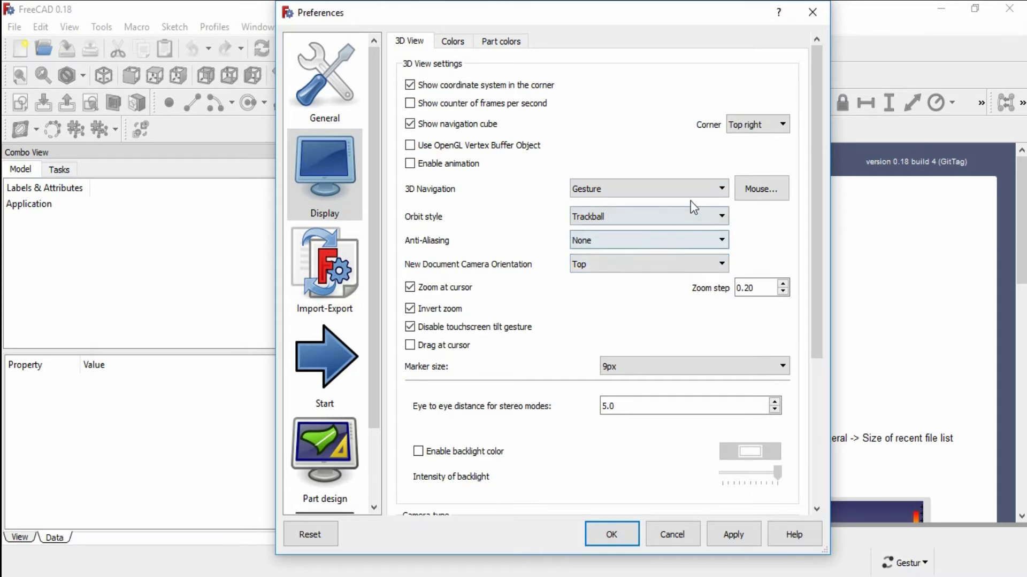
pyautogui.click(768, 193)
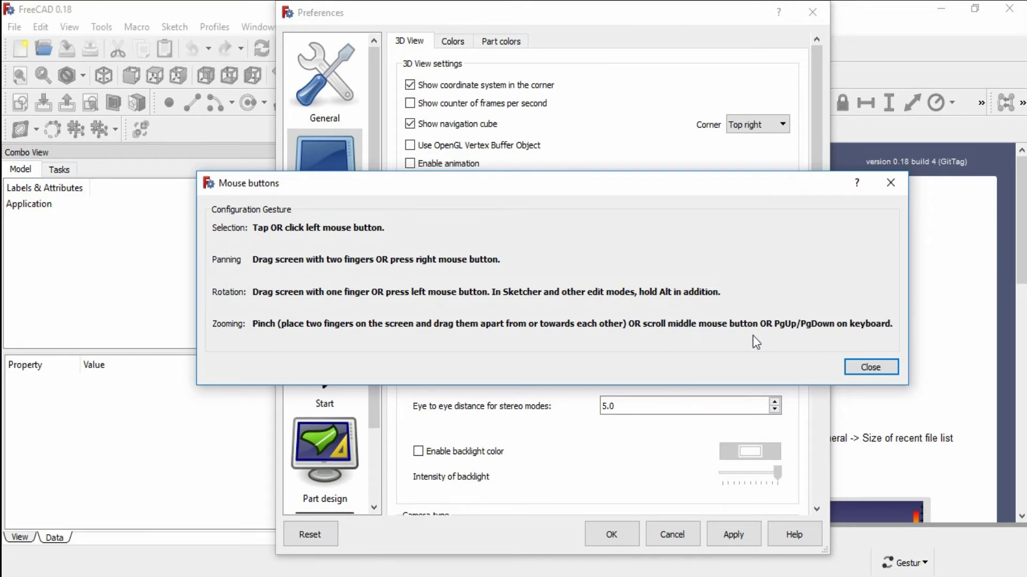
pyautogui.click(869, 369)
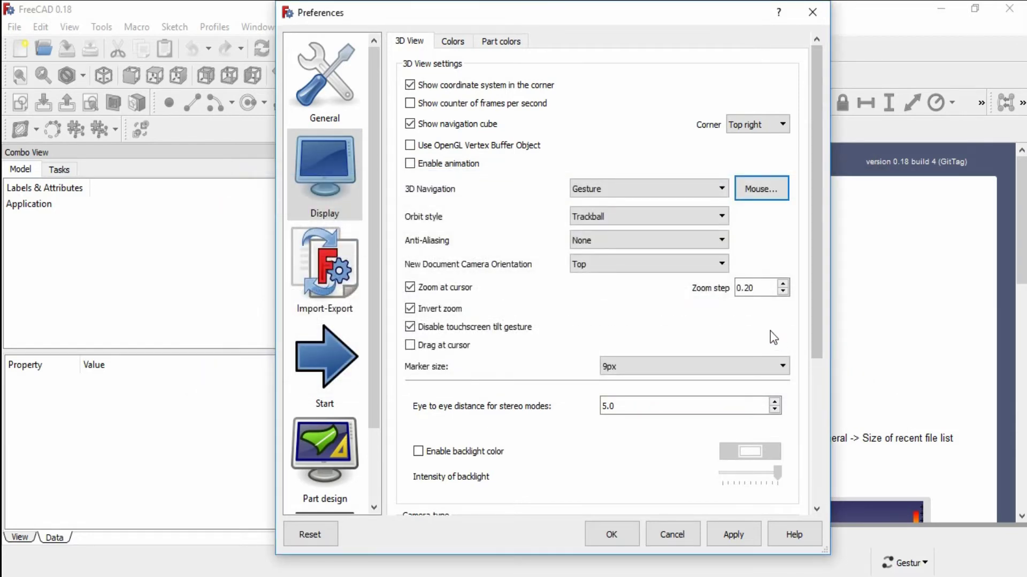
pyautogui.moveTo(827, 323); pyautogui.dragTo(816, 444)
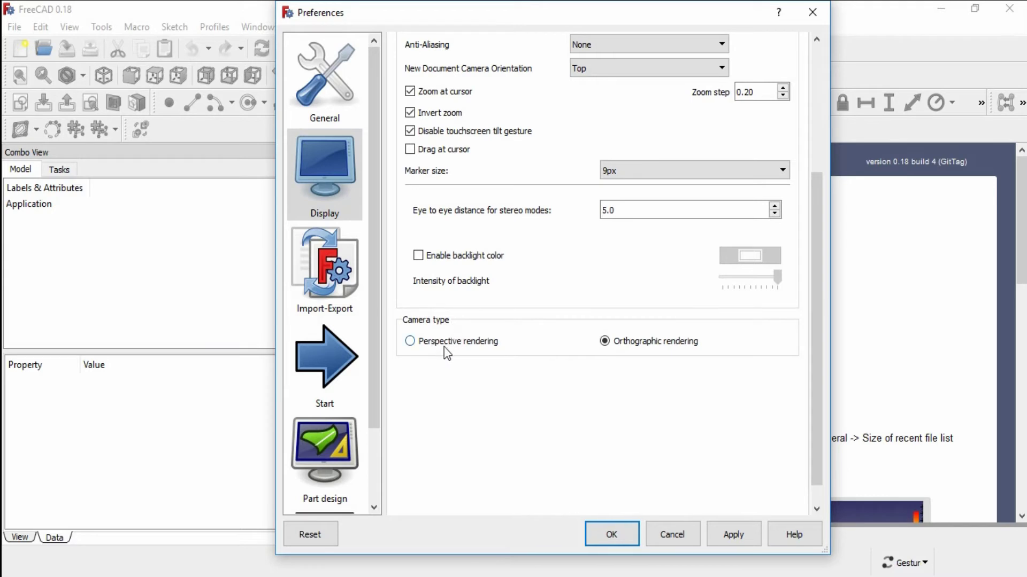
pyautogui.click(418, 347)
pyautogui.click(606, 343)
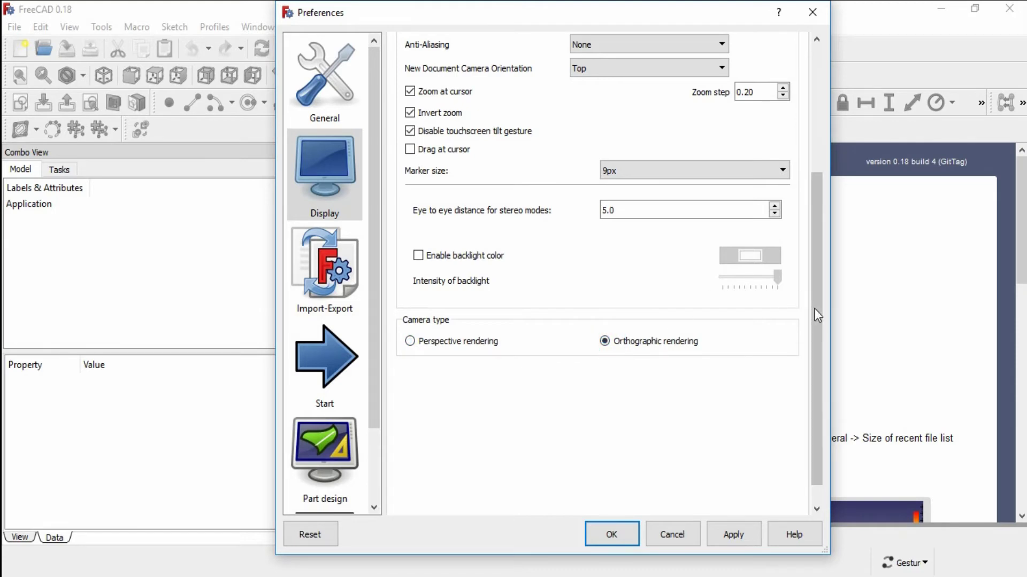
pyautogui.click(735, 537)
pyautogui.scroll(5, 576, 412)
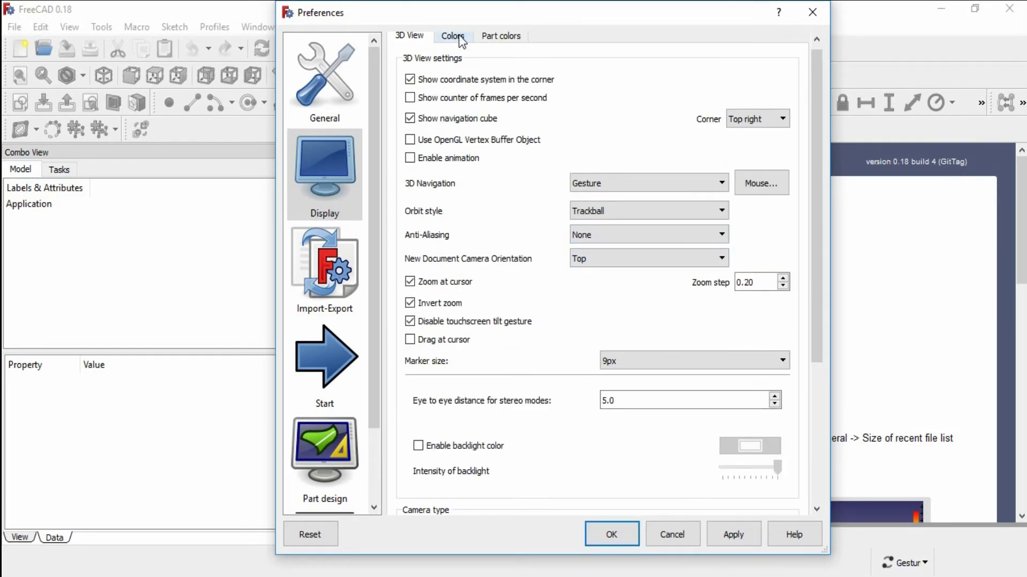
# Show the Display Colors settings, then the Part colors page, and scroll its category list
pyautogui.click(460, 38)
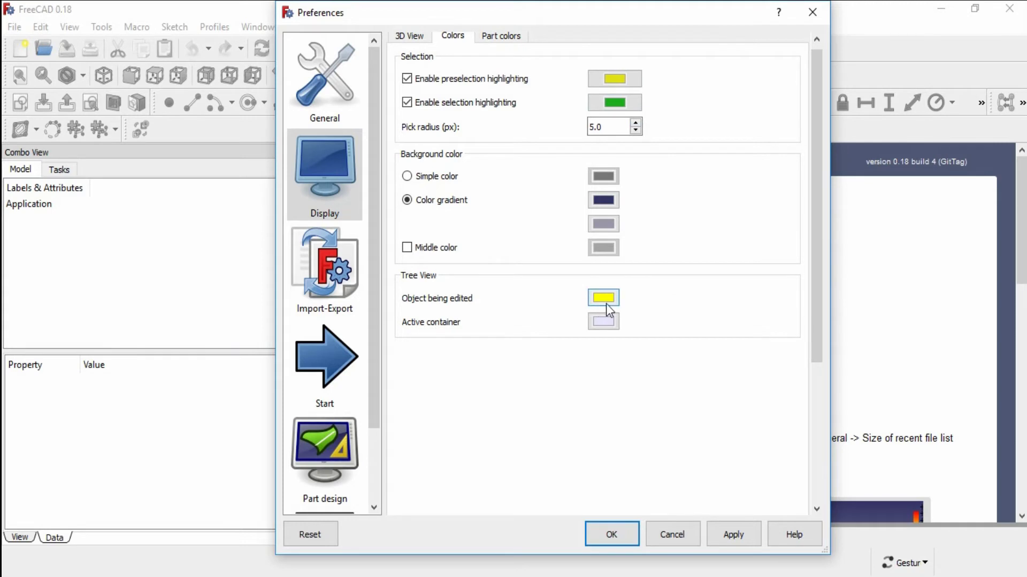
pyautogui.click(505, 35)
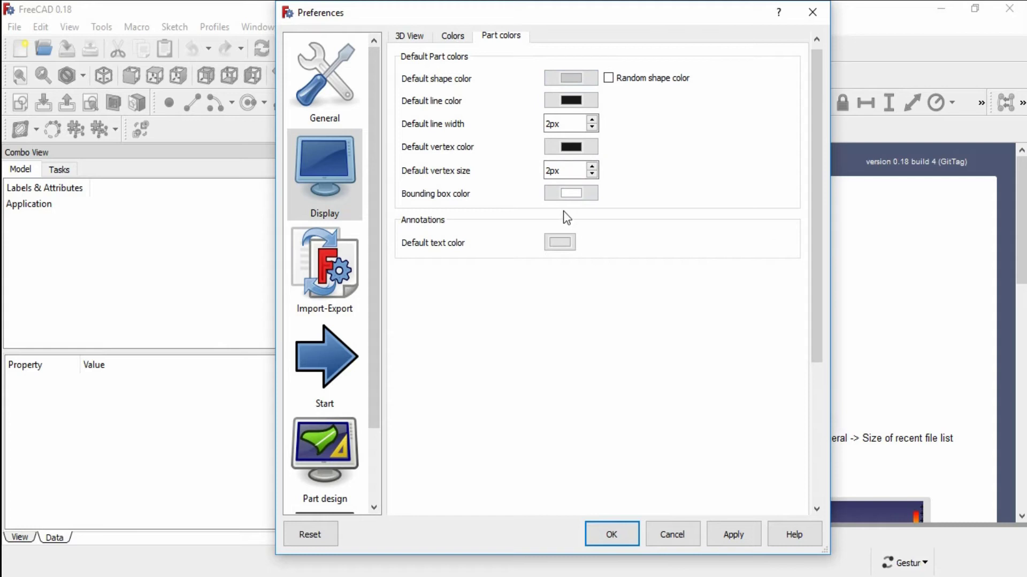
pyautogui.moveTo(376, 238); pyautogui.dragTo(367, 342)
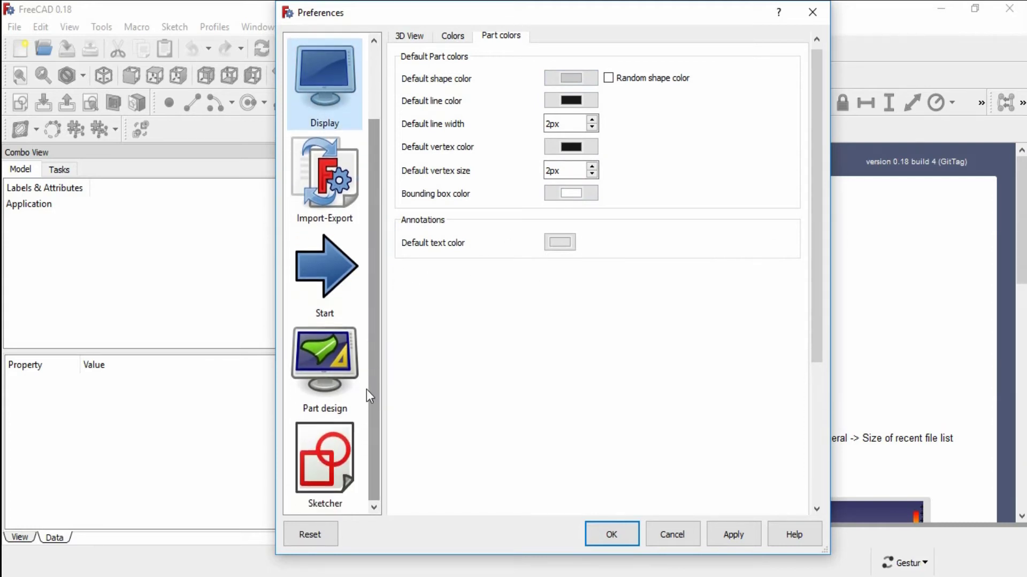
# Go to the Sketcher preferences and show the Sketcher Colors page
pyautogui.click(339, 462)
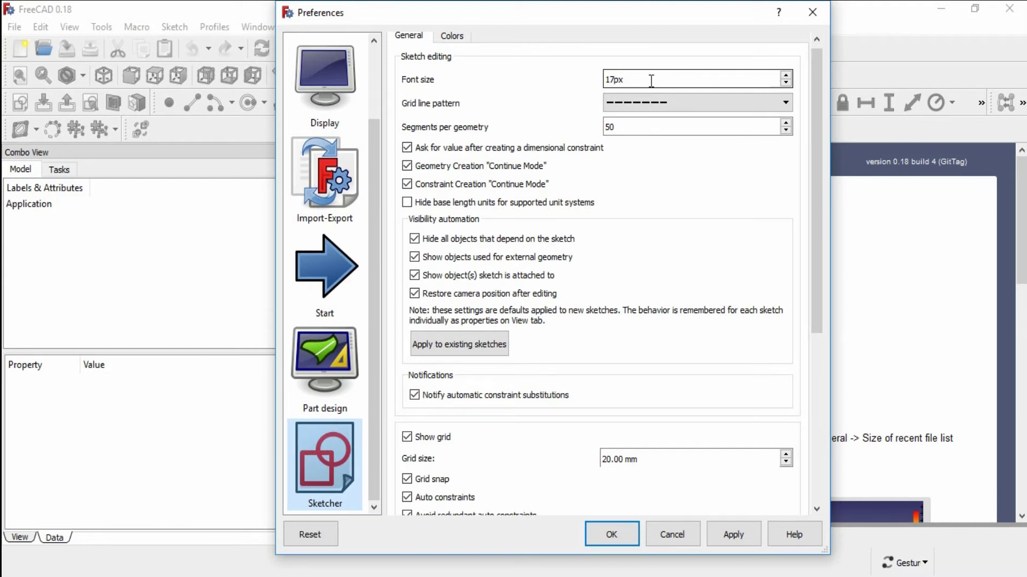
pyautogui.moveTo(818, 172)
pyautogui.mouseDown()
pyautogui.moveTo(822, 211)
pyautogui.moveTo(824, 145)
pyautogui.mouseUp()
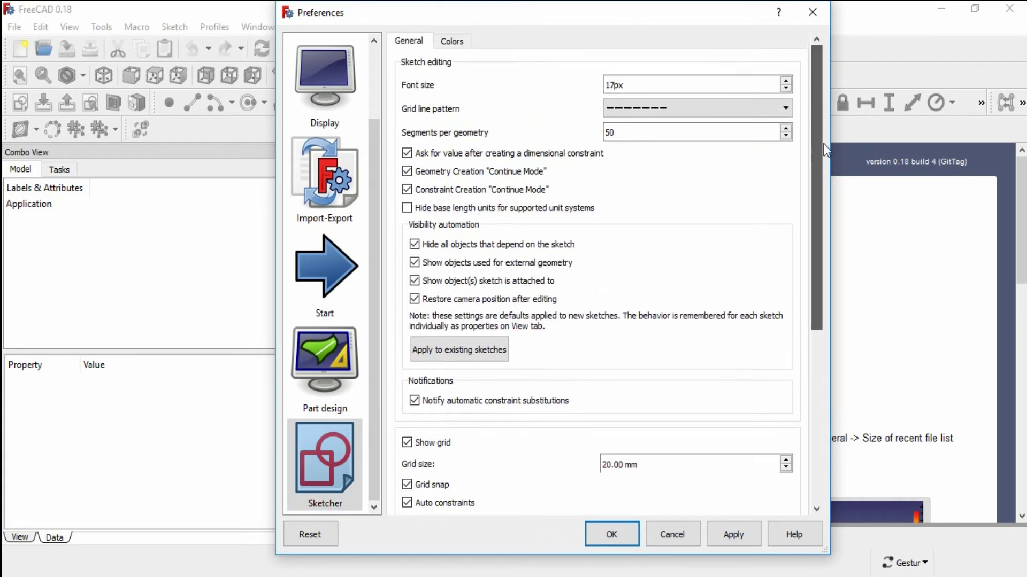
pyautogui.click(450, 41)
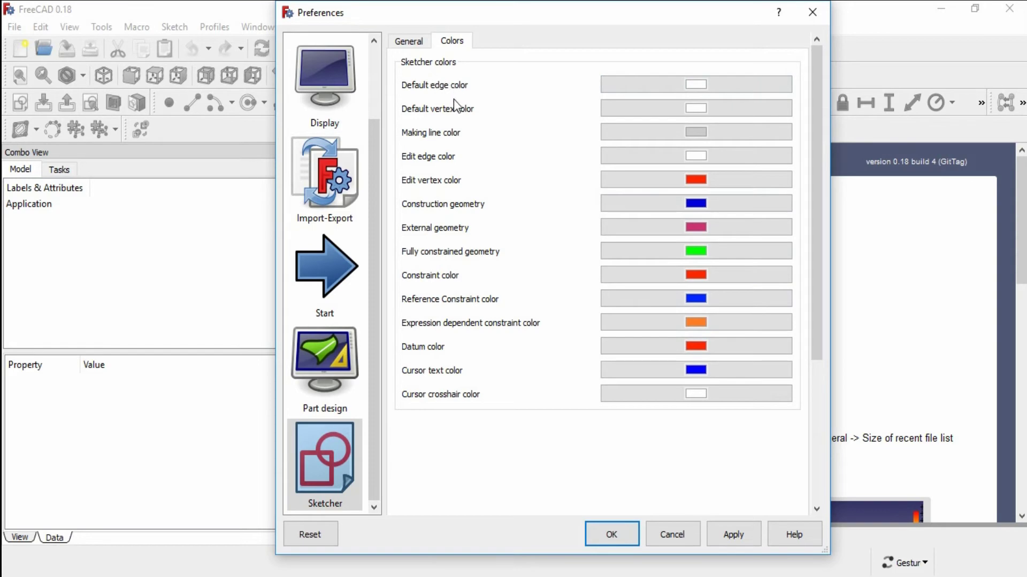
# Keep the default edge colour white in Select Color, then return to Sketcher General settings
pyautogui.click(689, 83)
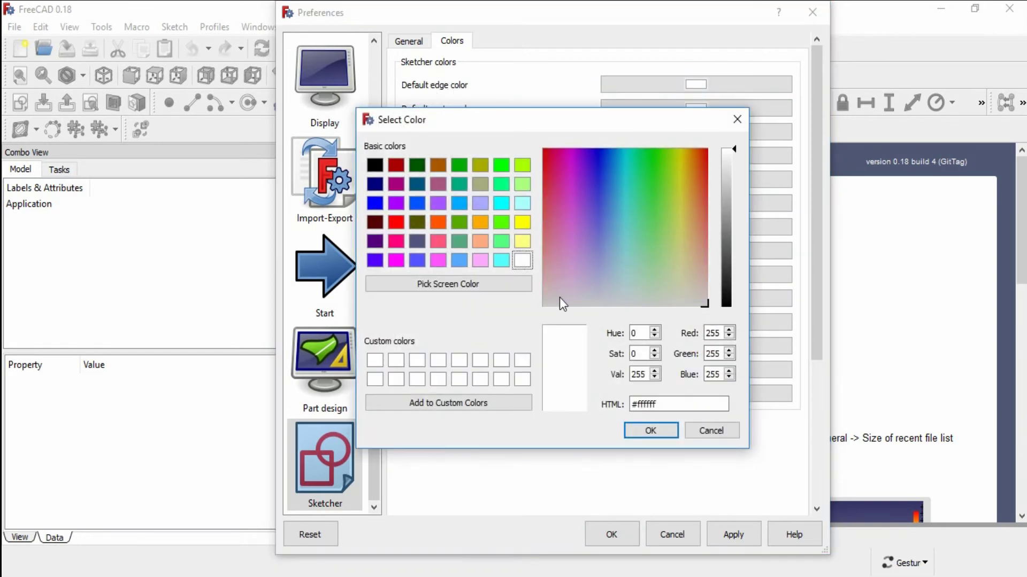
pyautogui.click(650, 431)
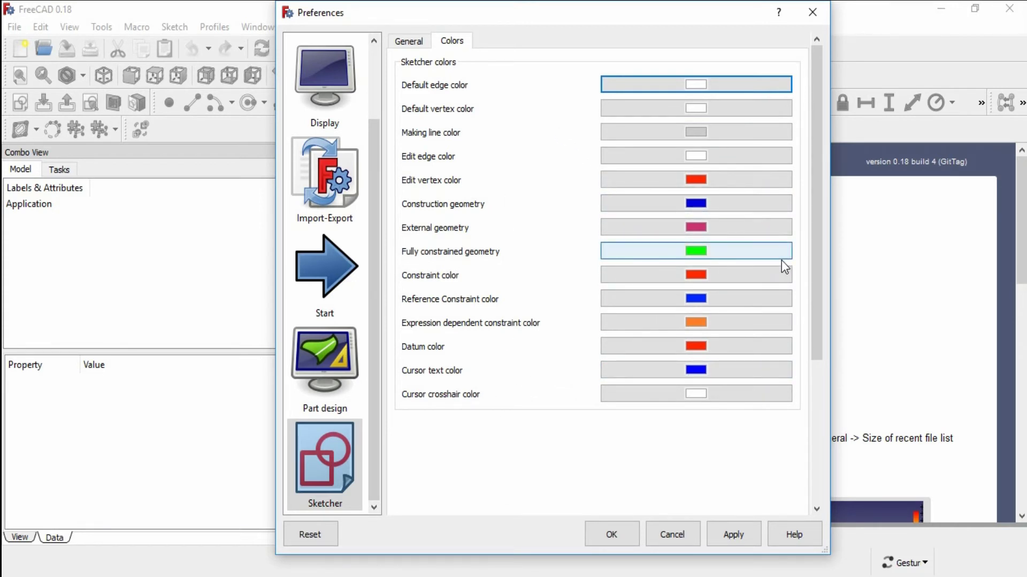
pyautogui.moveTo(813, 171)
pyautogui.mouseDown()
pyautogui.moveTo(804, 320)
pyautogui.moveTo(820, 146)
pyautogui.mouseUp()
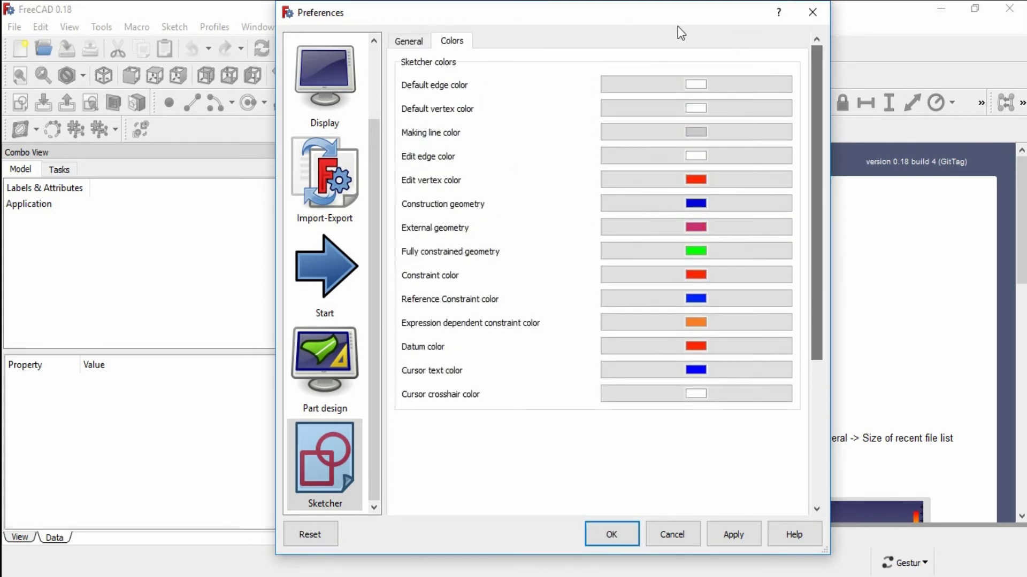
pyautogui.click(413, 38)
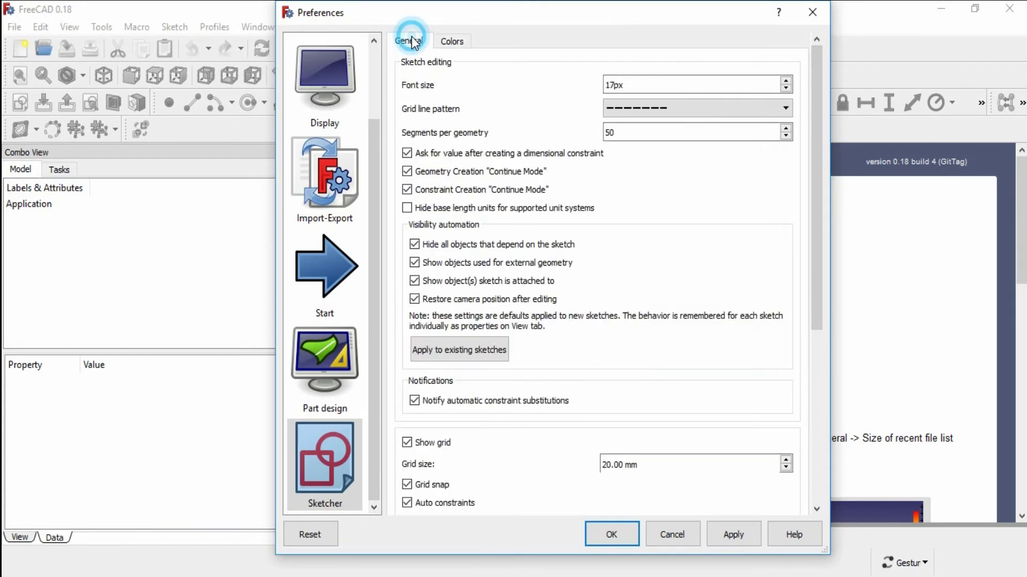
# Set the Sketcher grid size to 10 mm, apply it, and close Preferences with OK
pyautogui.moveTo(819, 173); pyautogui.dragTo(817, 323)
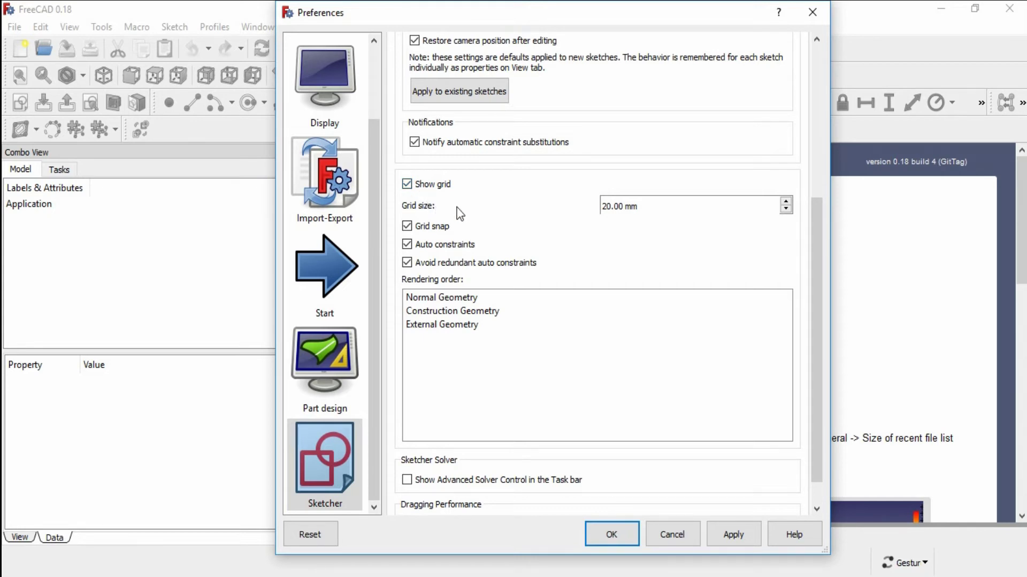
pyautogui.tripleClick(648, 210)
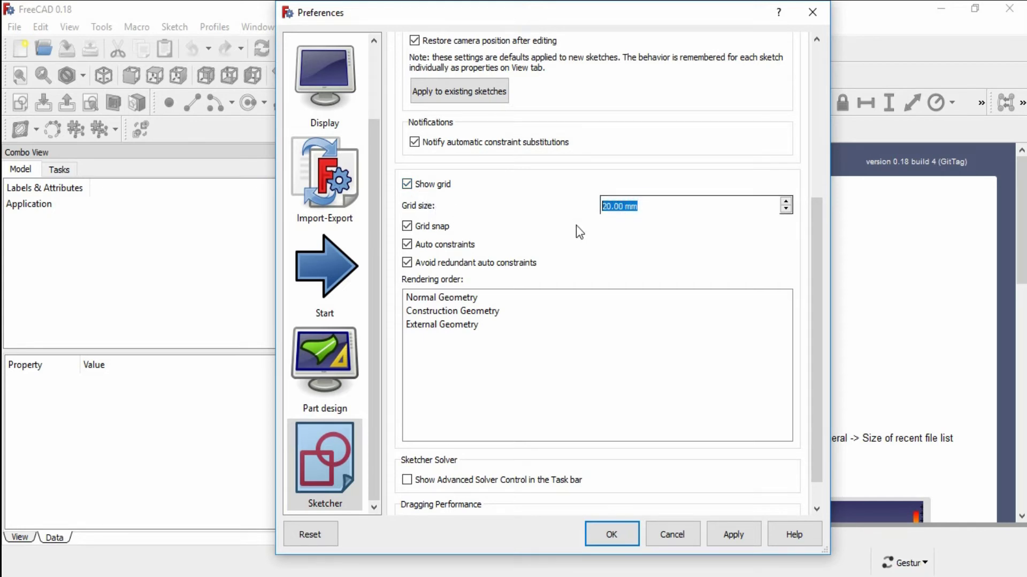
pyautogui.write('10')
pyautogui.click(527, 204)
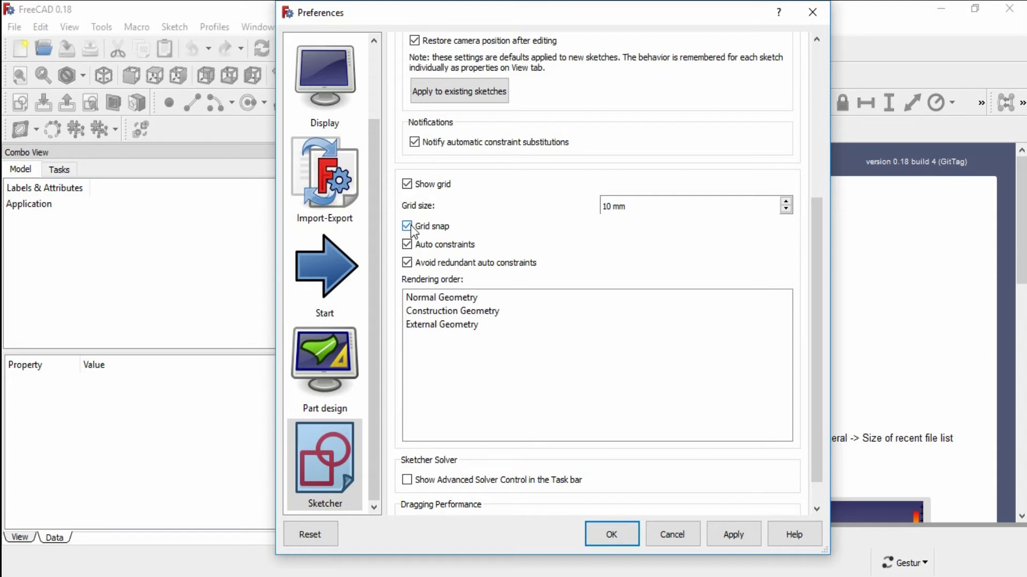
pyautogui.click(750, 538)
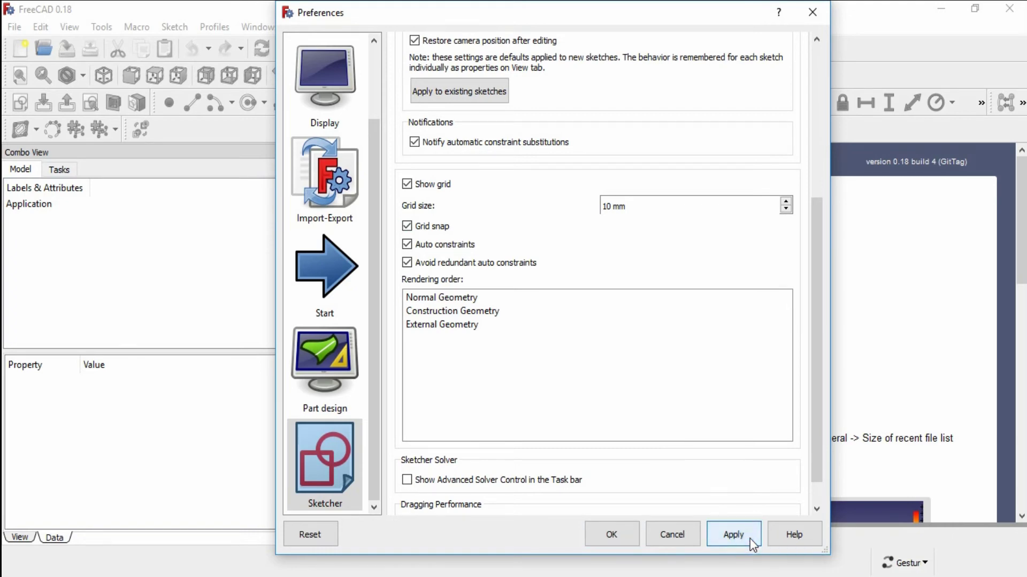
pyautogui.click(624, 535)
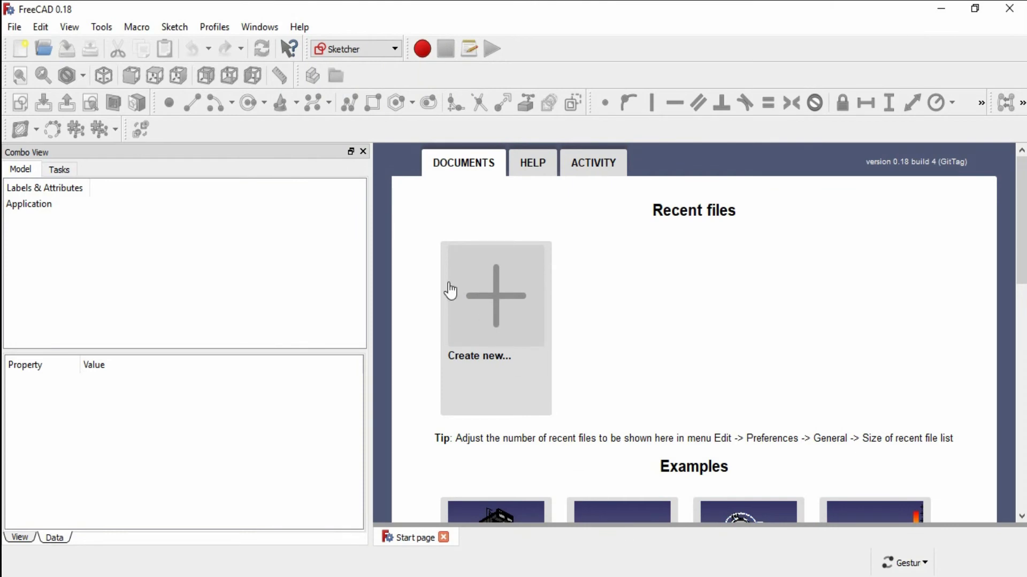
# Create a new Unnamed document and start a sketch in it
pyautogui.click(20, 53)
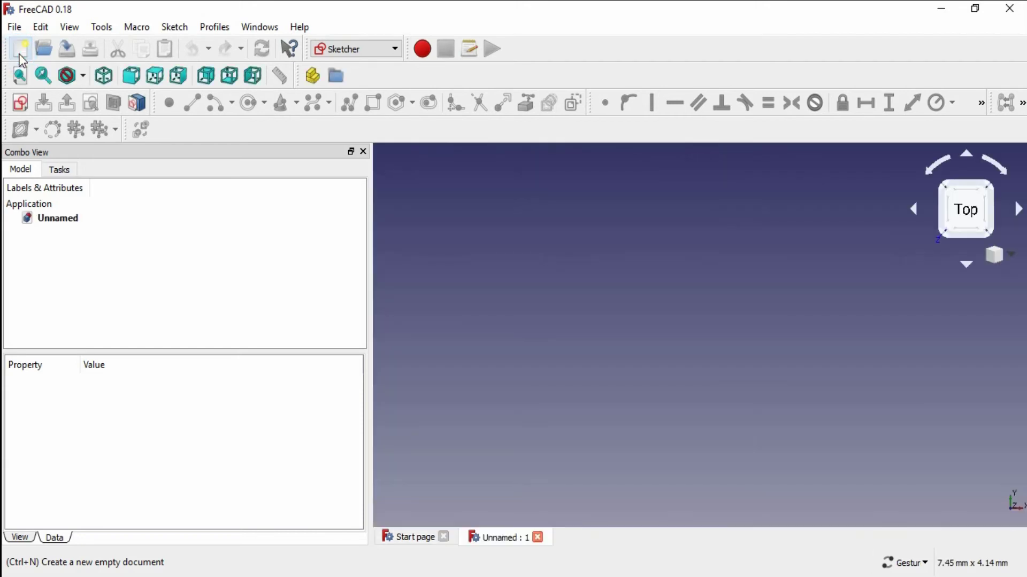
pyautogui.click(23, 101)
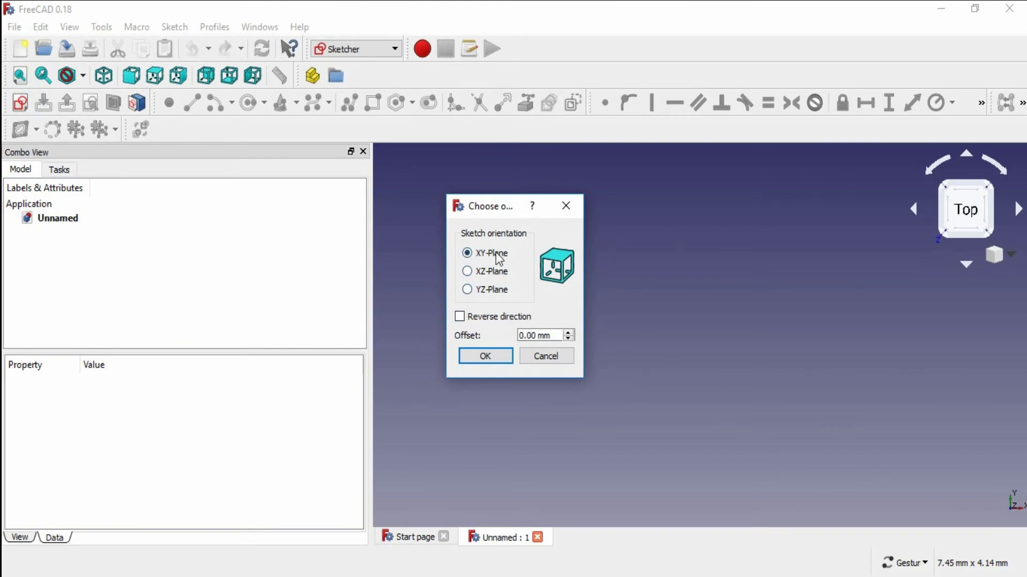
# Place the sketch on the XY-Plane, zoom the view, and select the Create rectangle tool
pyautogui.click(495, 355)
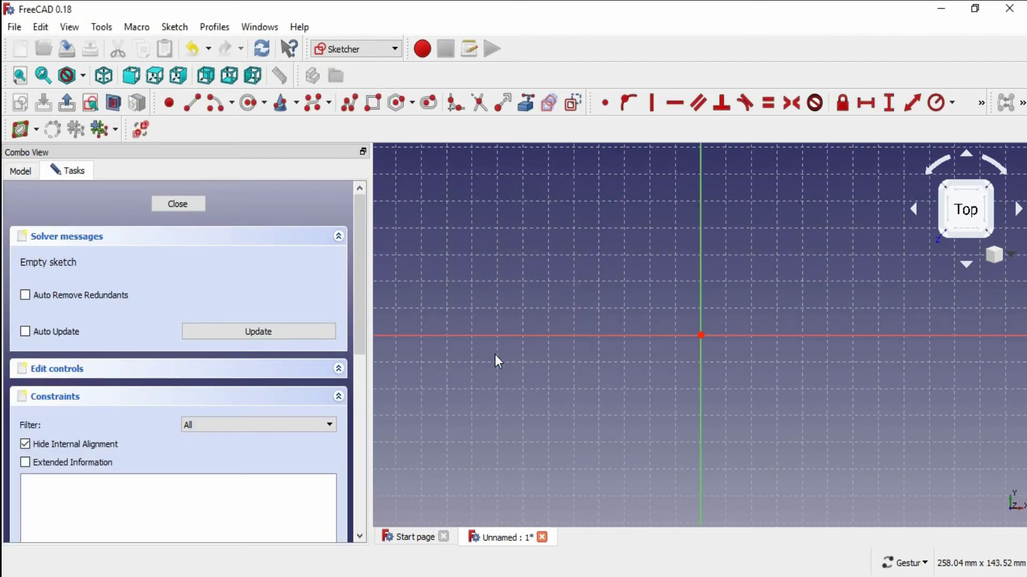
pyautogui.scroll(2, 509, 241)
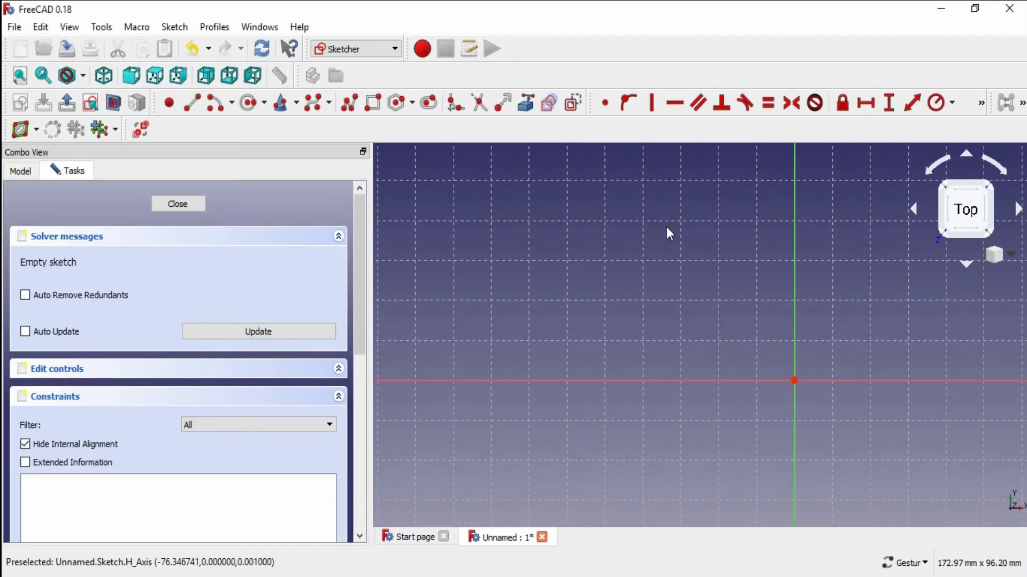
pyautogui.scroll(-2, 666, 330)
pyautogui.scroll(2, 631, 316)
pyautogui.scroll(2, 592, 284)
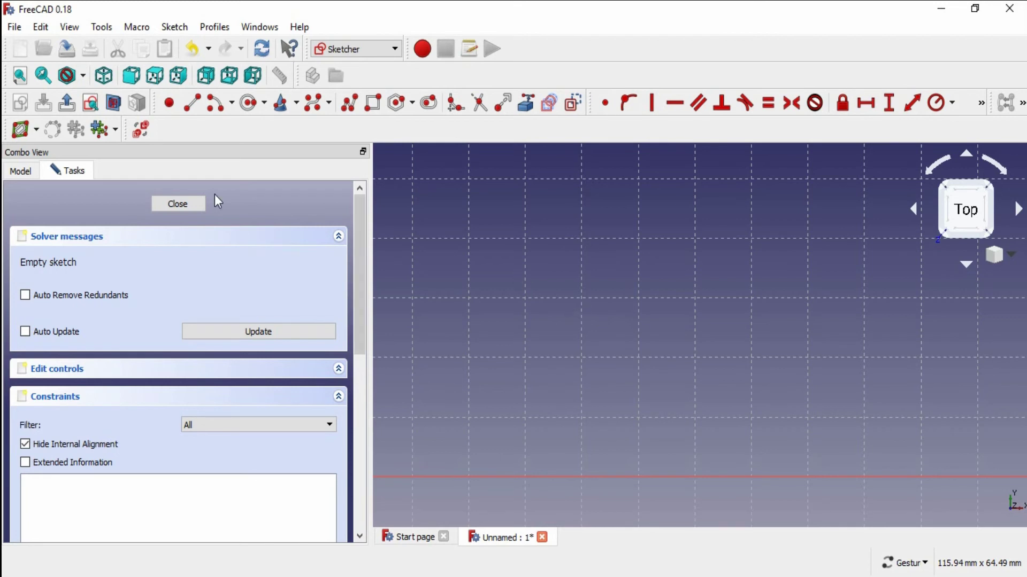
pyautogui.click(373, 101)
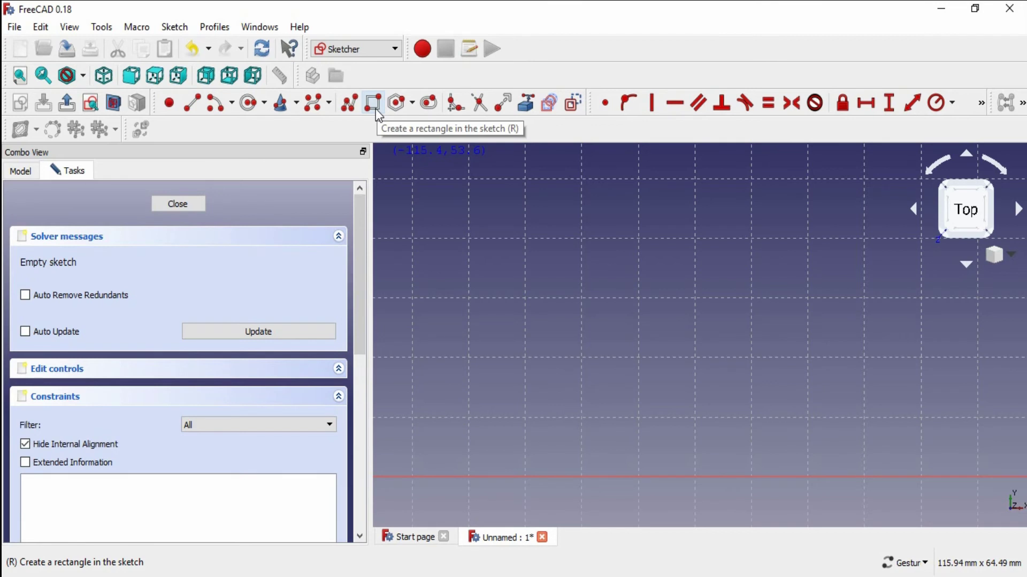
# Draw a 20 x 10 mm rectangle with its first corner at (-90, 40)
pyautogui.click(375, 108)
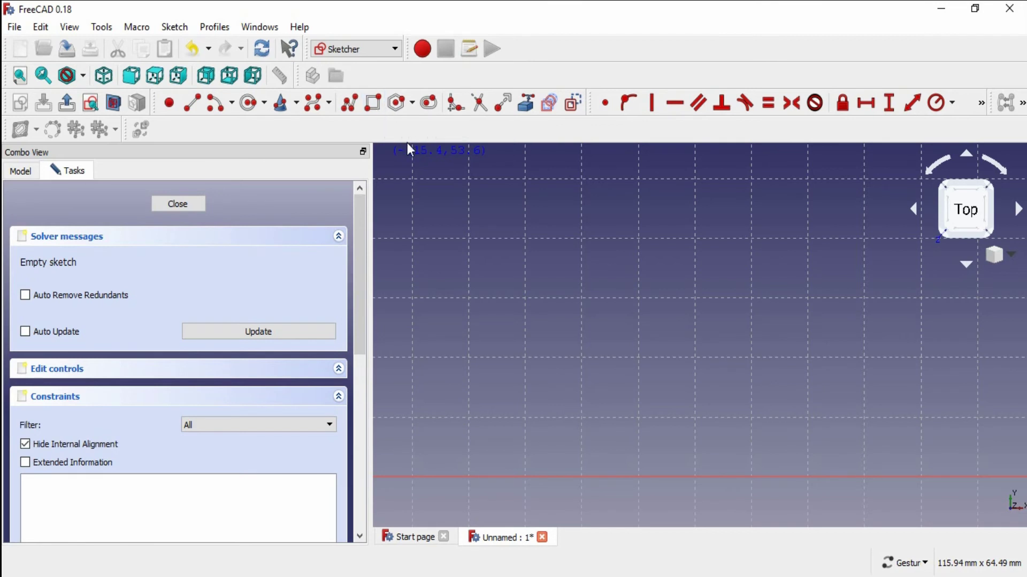
pyautogui.scroll(4, 525, 242)
pyautogui.click(525, 240)
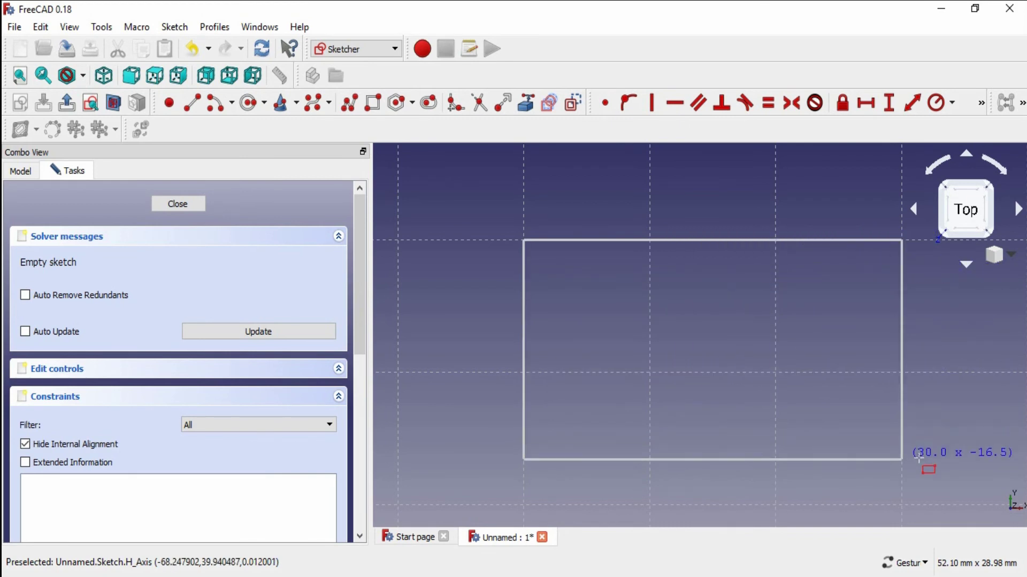
pyautogui.click(767, 381)
pyautogui.scroll(-4, 766, 383)
pyautogui.scroll(4, 617, 314)
pyautogui.scroll(2, 618, 313)
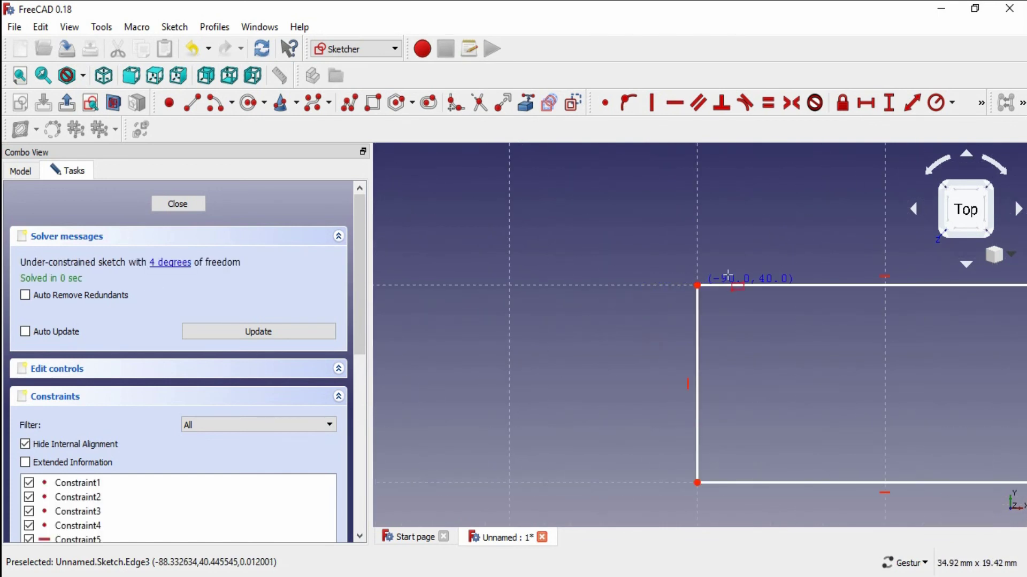
pyautogui.scroll(-4, 527, 284)
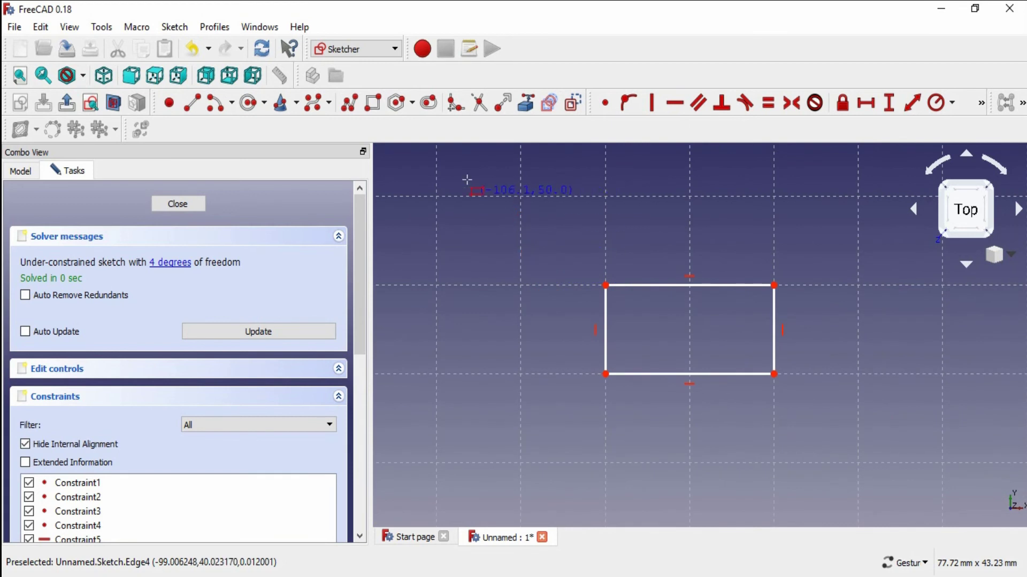
# Draw a small square rectangle from (-110, 50) and constrain its bottom edge to 10 mm
pyautogui.click(435, 196)
pyautogui.click(519, 284)
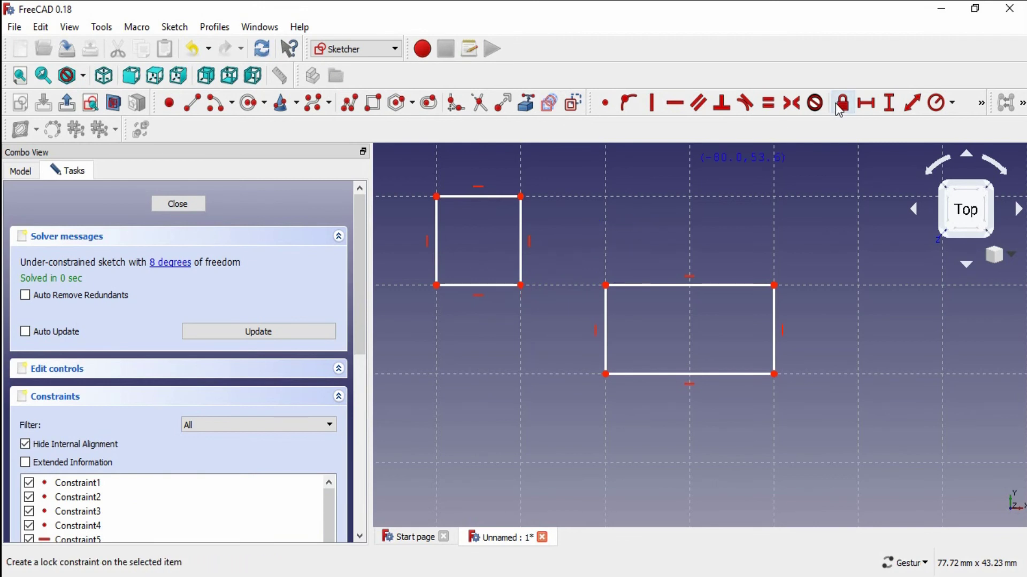
pyautogui.click(866, 101)
pyautogui.click(495, 285)
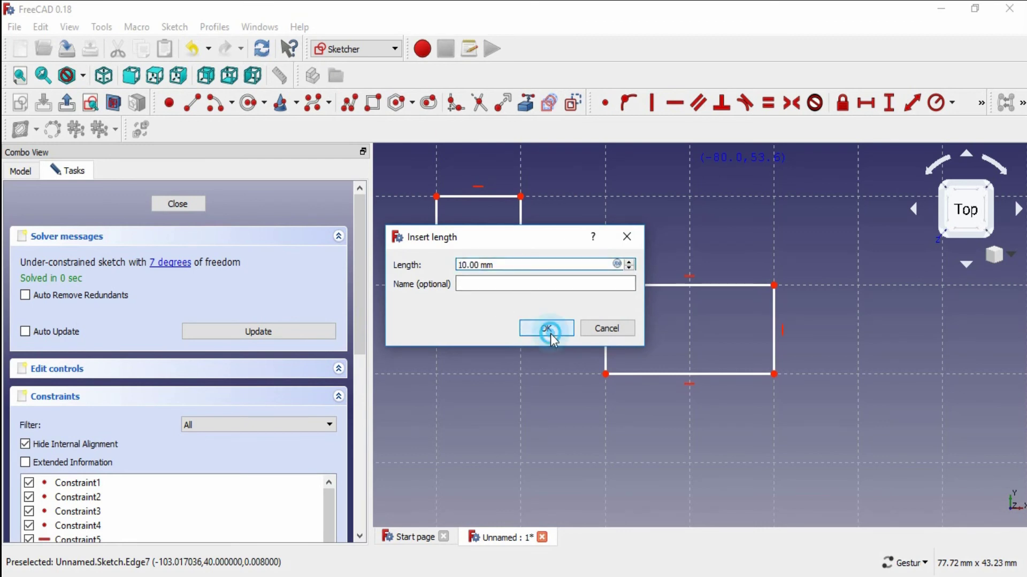
pyautogui.click(551, 333)
# Move the 10 mm dimension label below the square and close the sketch
pyautogui.rightClick(485, 310)
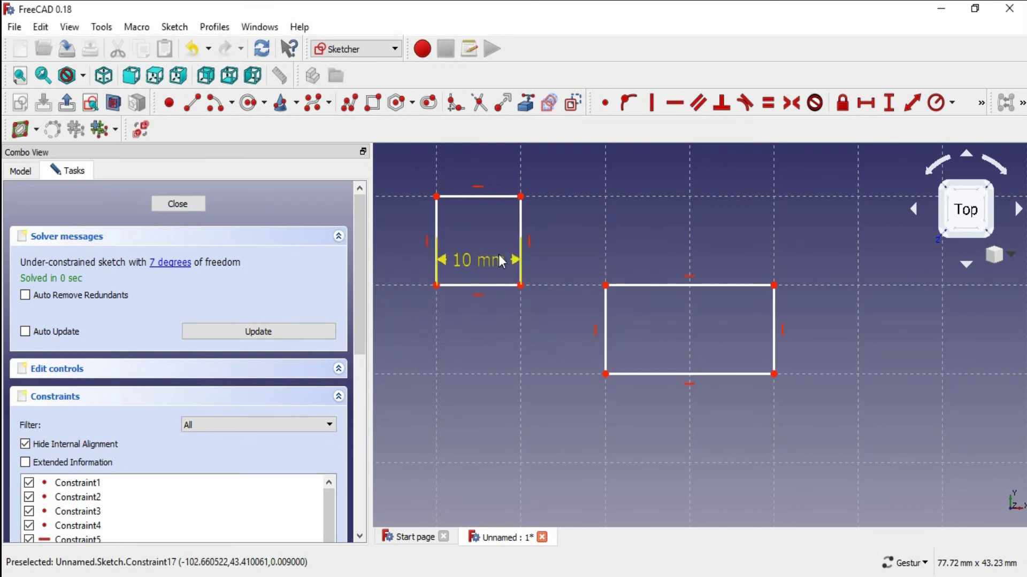
pyautogui.moveTo(498, 262); pyautogui.dragTo(502, 306)
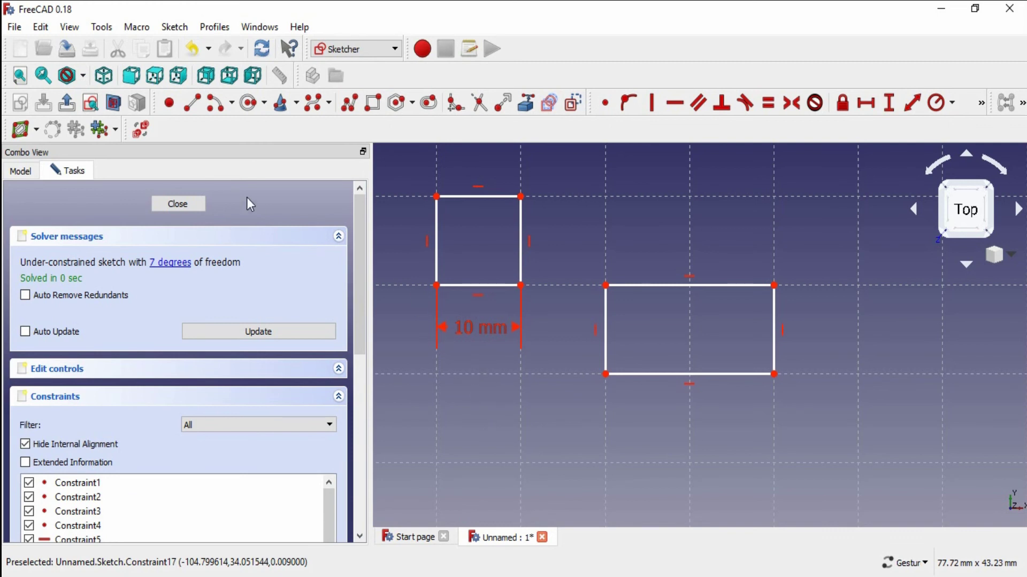
pyautogui.click(184, 203)
pyautogui.click(42, 27)
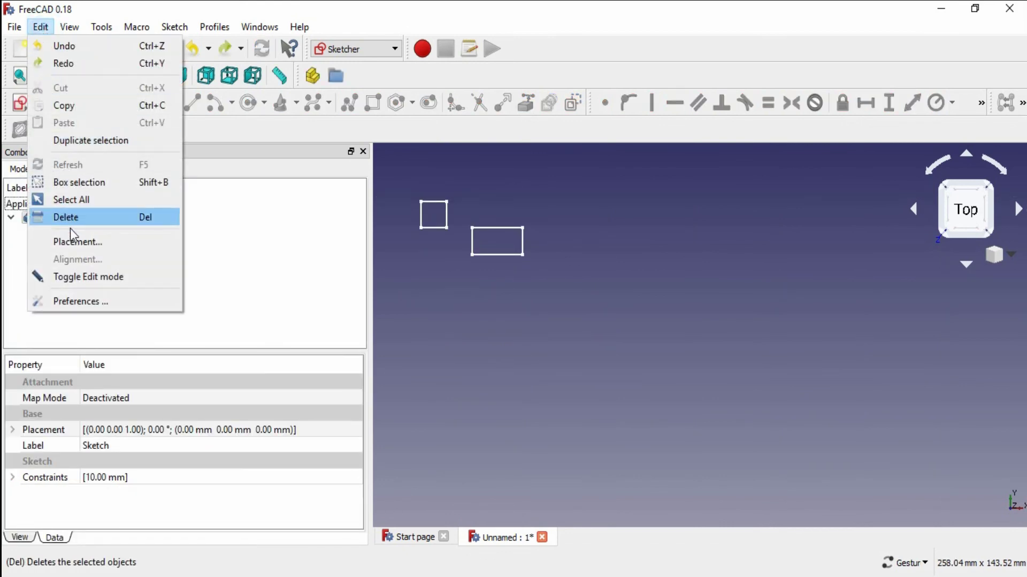
# Change the Sketcher grid size in Preferences from 10 mm to 20 mm and save
pyautogui.click(82, 301)
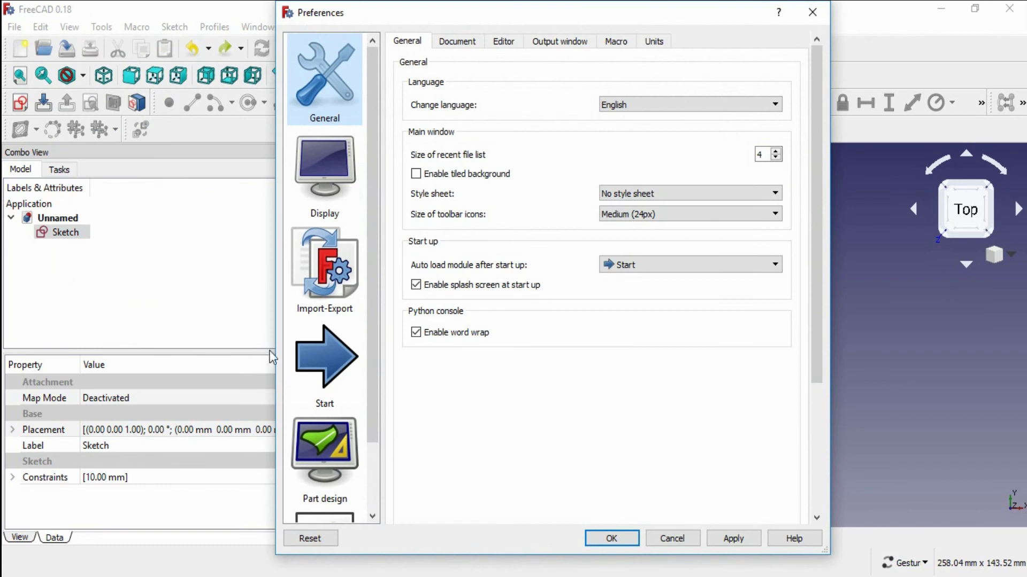
pyautogui.moveTo(373, 371); pyautogui.dragTo(375, 444)
pyautogui.click(346, 451)
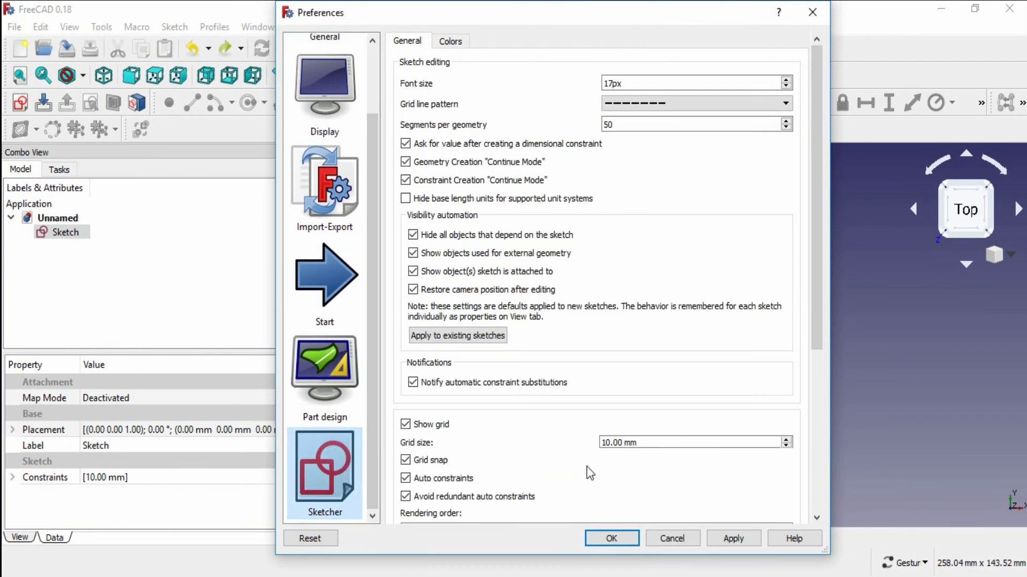
pyautogui.moveTo(665, 442); pyautogui.dragTo(592, 444)
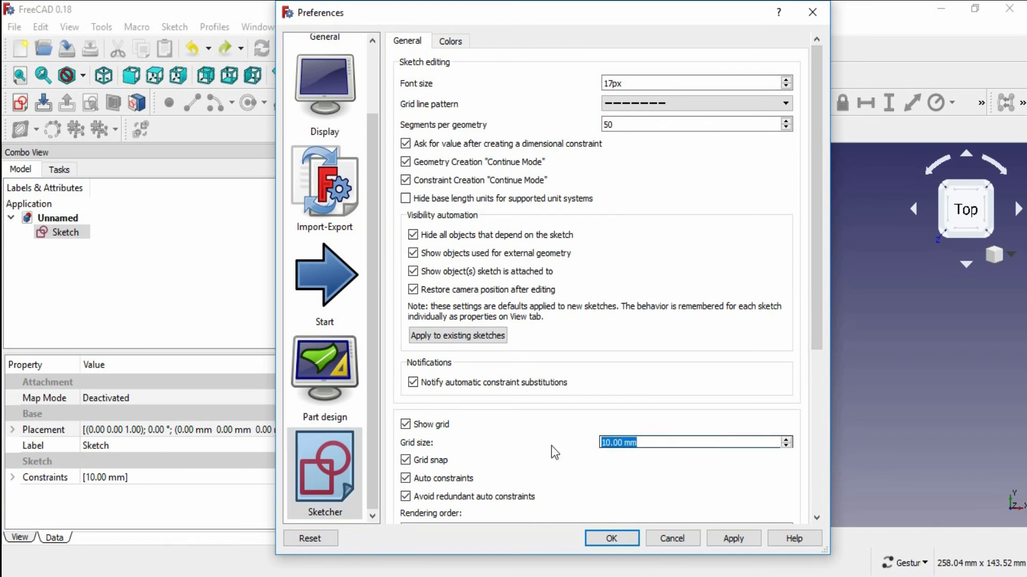
pyautogui.write('20')
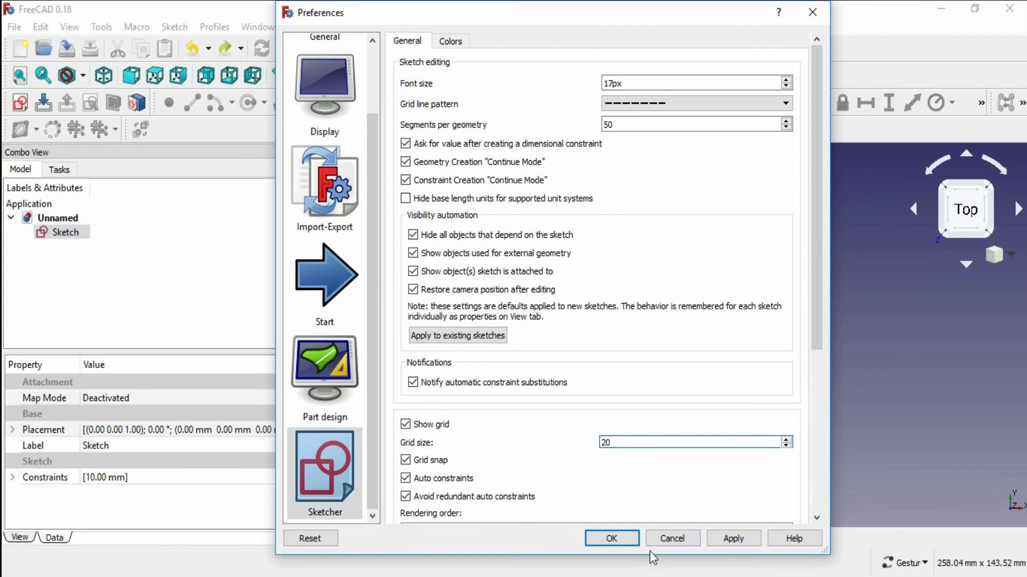
pyautogui.click(623, 543)
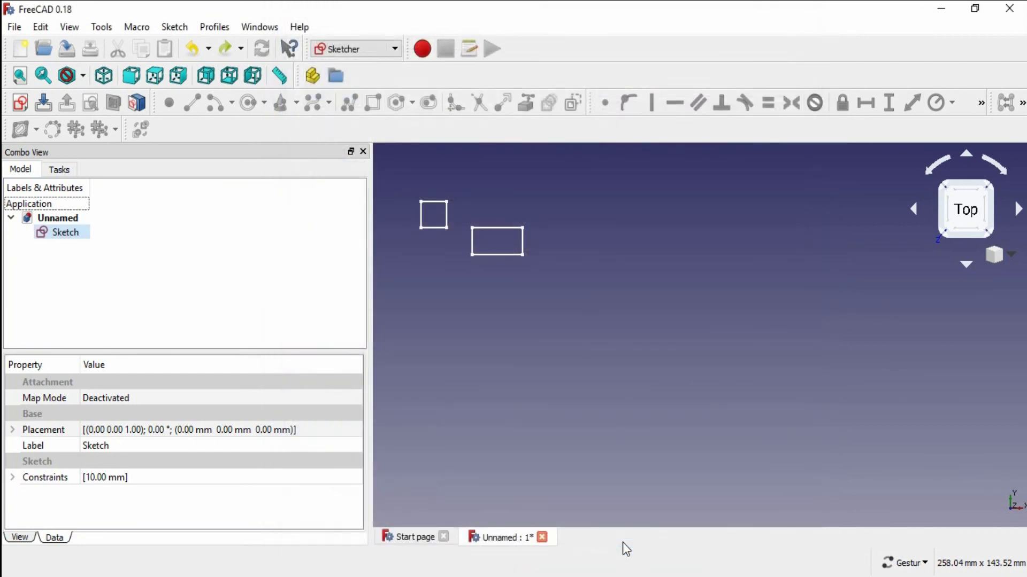
pyautogui.click(44, 106)
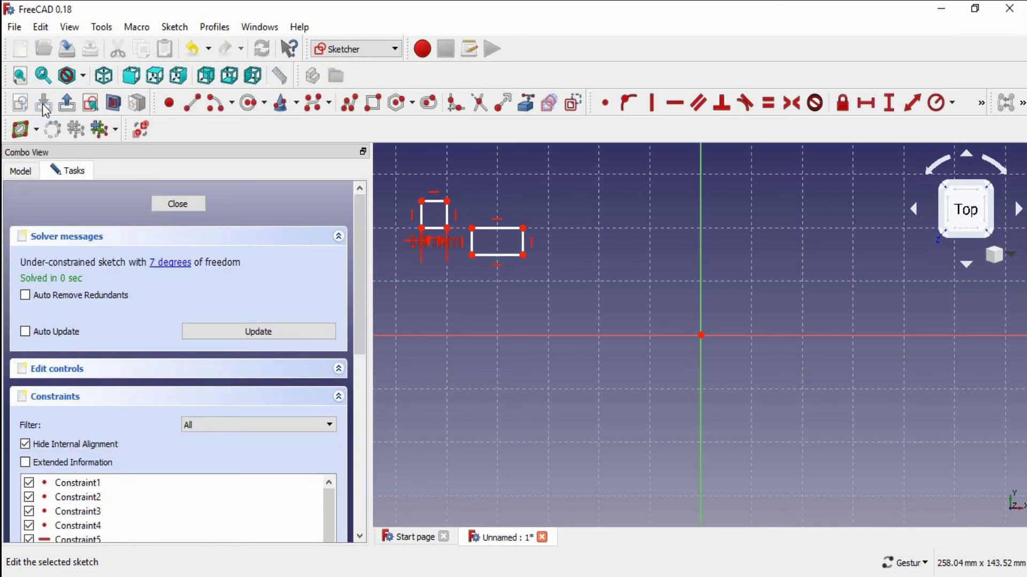
pyautogui.scroll(3, 387, 207)
pyautogui.scroll(-2, 432, 171)
pyautogui.scroll(-1, 432, 159)
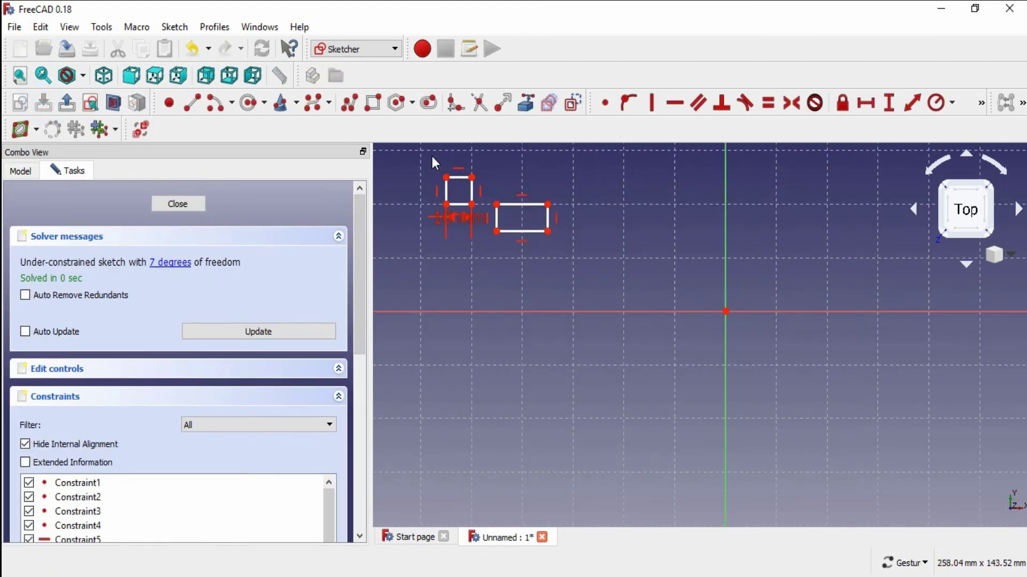
pyautogui.scroll(3, 428, 148)
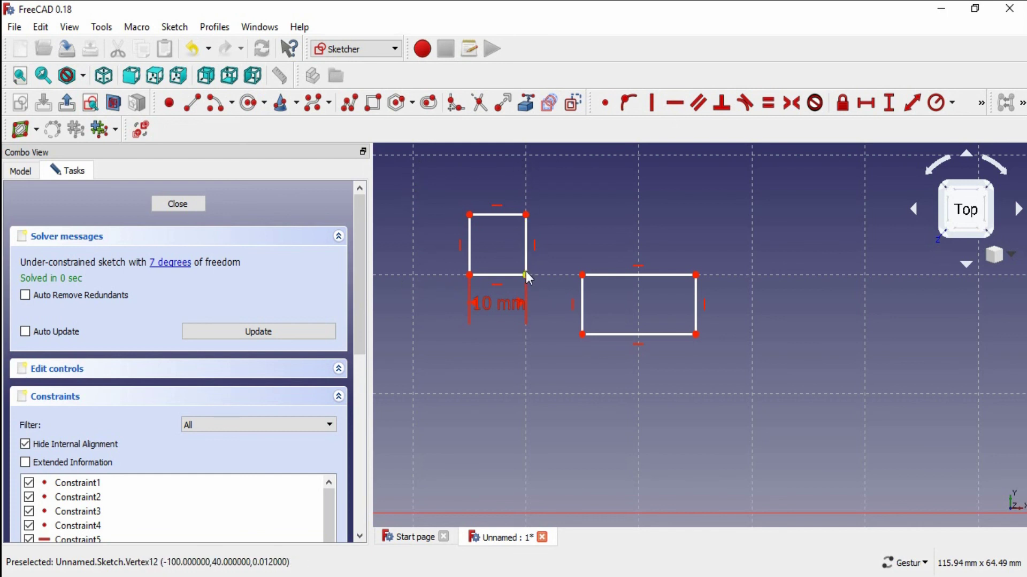
pyautogui.click(182, 204)
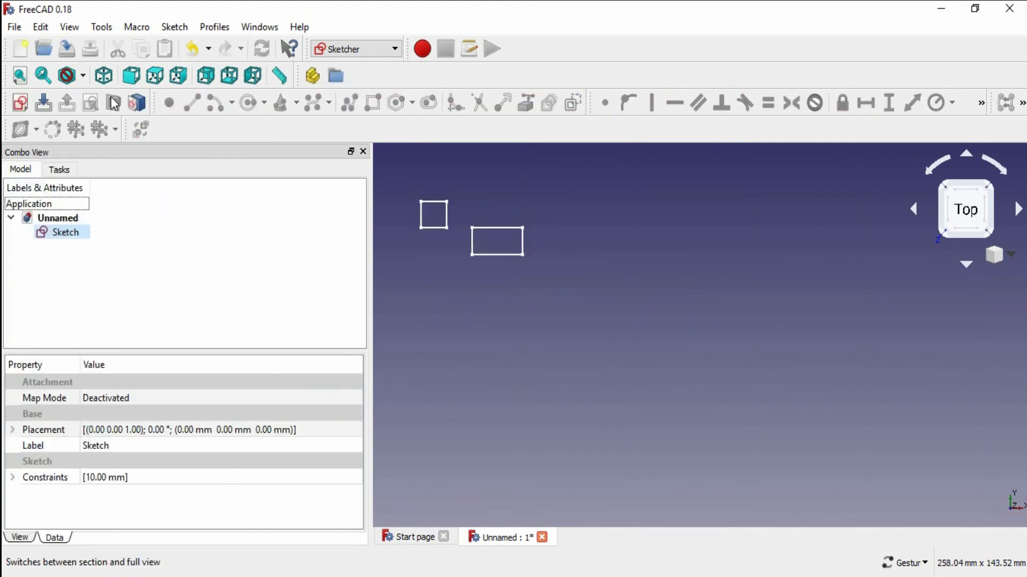
# Reset Preferences to bring up the Clear user settings confirmation
pyautogui.click(47, 27)
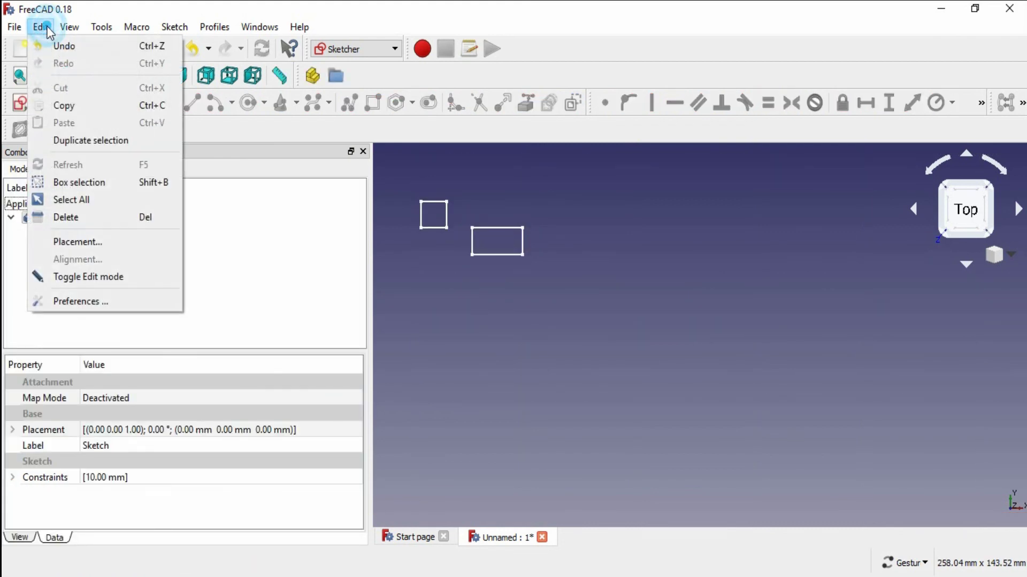
pyautogui.click(77, 300)
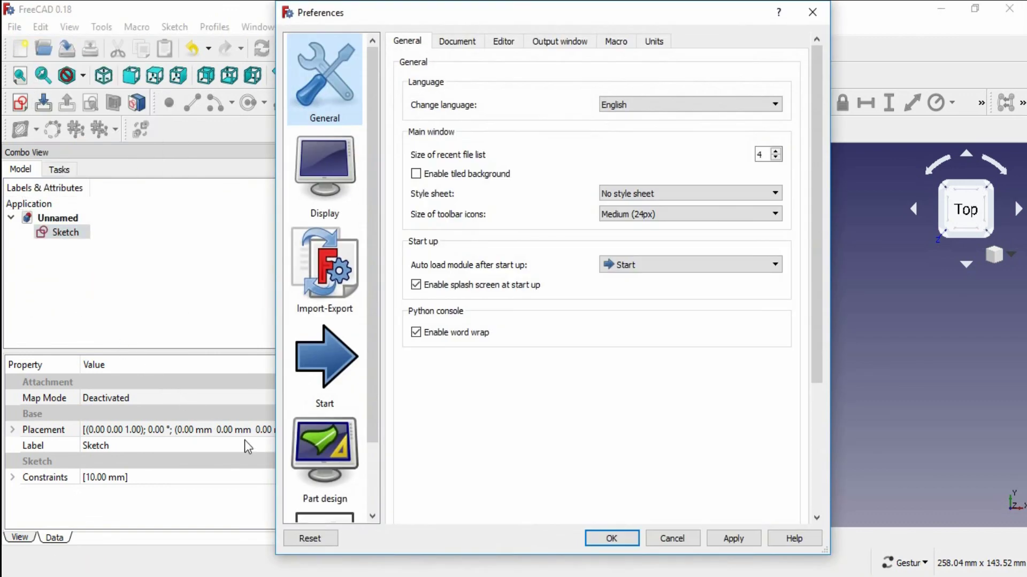
pyautogui.click(322, 539)
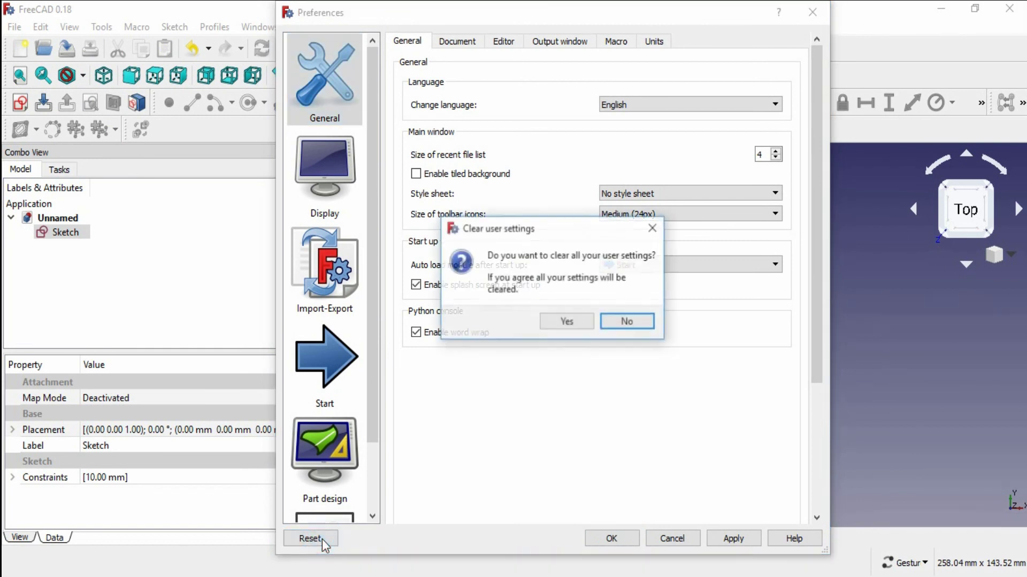